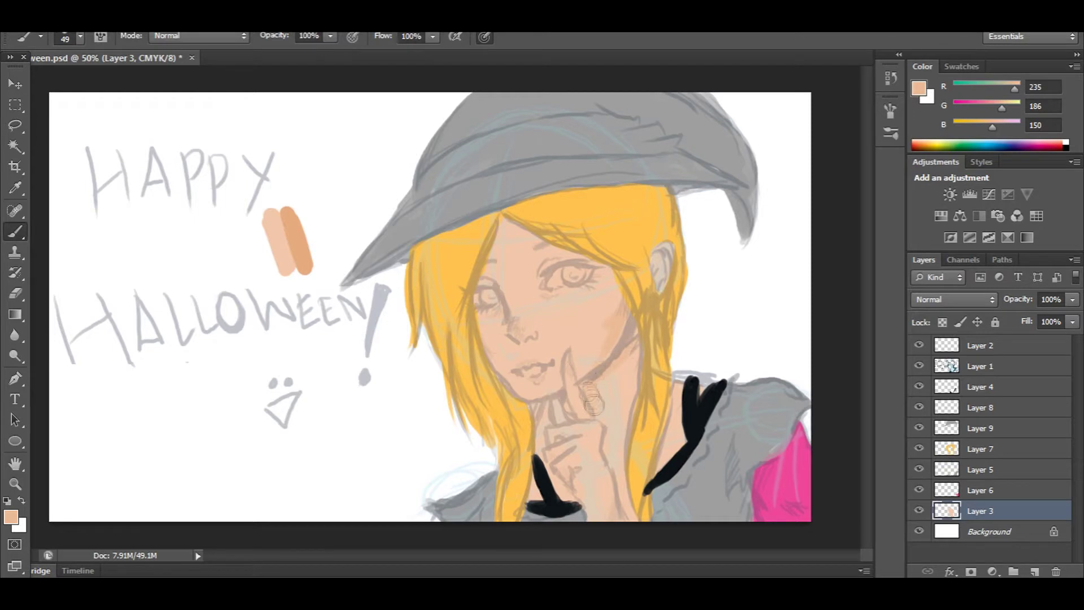
Paint fine skin-tone shading strokes along the nose bridge and between the eyes on Layer 3, using a small 8-pixel brush.
{"action": "right_click", "coordinate": [510, 310]}
{"action": "left_click_drag", "start_coordinate": [541, 334], "coordinate": [537, 334]}
{"action": "left_click_drag", "start_coordinate": [507, 308], "coordinate": [510, 340]}
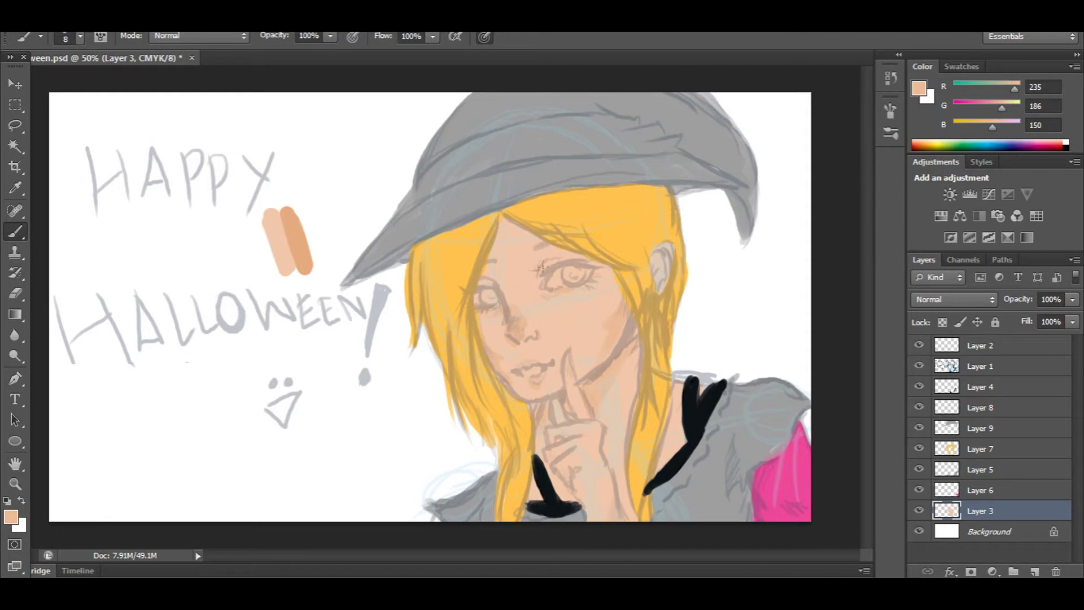
{"action": "right_click", "coordinate": [540, 305]}
{"action": "left_click_drag", "start_coordinate": [570, 347], "coordinate": [573, 346]}
{"action": "left_click", "coordinate": [496, 283]}
Shade the nose and the mouth corners in a darker skin tone, RGB 230, 172, 129, using 42-pixel and 23-pixel brushes.
{"action": "left_click", "coordinate": [15, 484]}
{"action": "left_click_drag", "start_coordinate": [549, 289], "coordinate": [585, 289]}
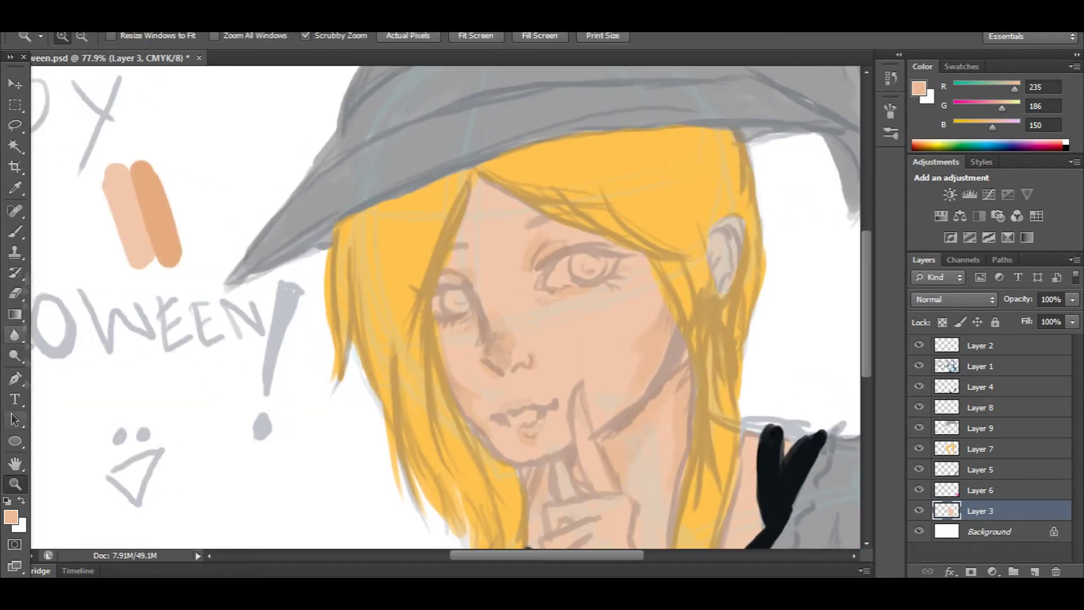
{"action": "left_click", "coordinate": [18, 231]}
{"action": "left_click", "coordinate": [11, 517]}
{"action": "left_click", "coordinate": [360, 323]}
{"action": "left_click", "coordinate": [641, 294]}
{"action": "right_click", "coordinate": [594, 301]}
{"action": "type", "text": "42"}
{"action": "key", "text": "Return"}
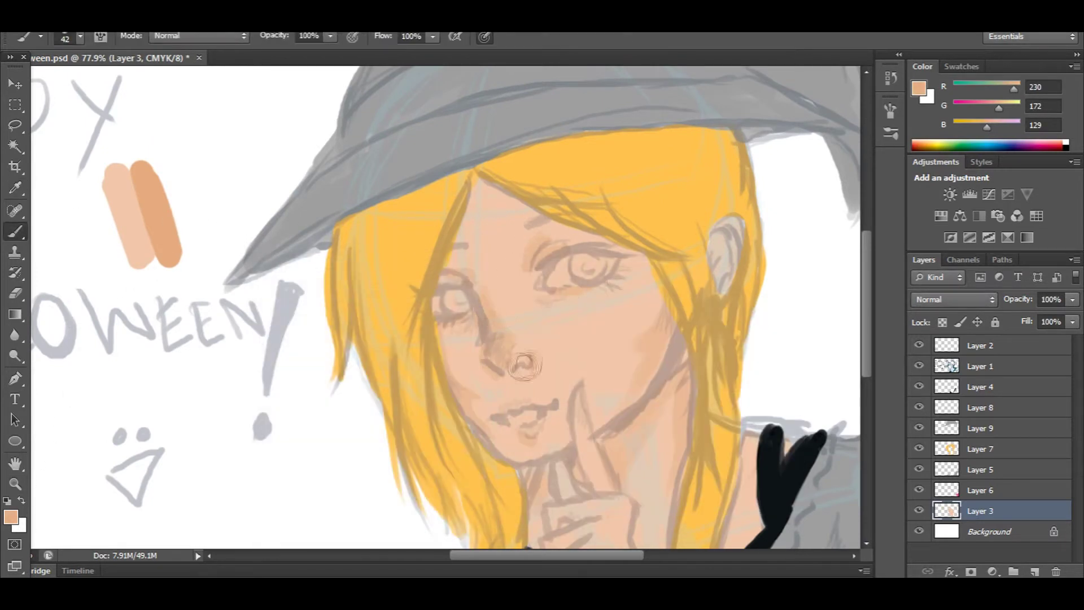
{"action": "right_click", "coordinate": [460, 368]}
{"action": "type", "text": "23"}
{"action": "key", "text": "Return"}
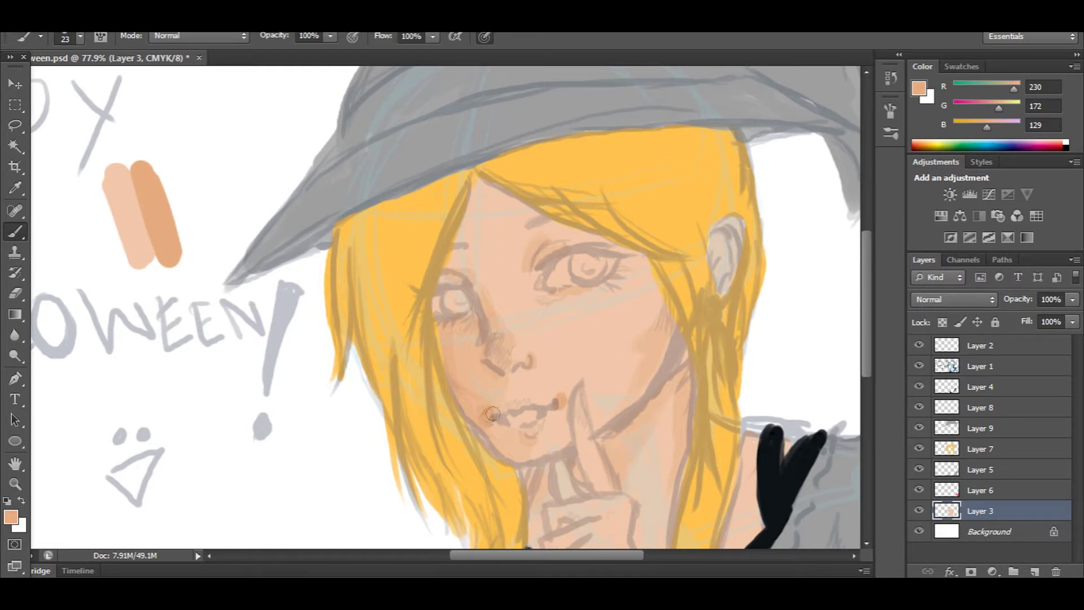
Paint highlights on both cheeks and the nose tip in light skin tone #ffddc4 with a 57-pixel brush.
{"action": "left_click", "coordinate": [11, 516]}
{"action": "left_click", "coordinate": [317, 304]}
{"action": "left_click", "coordinate": [641, 294]}
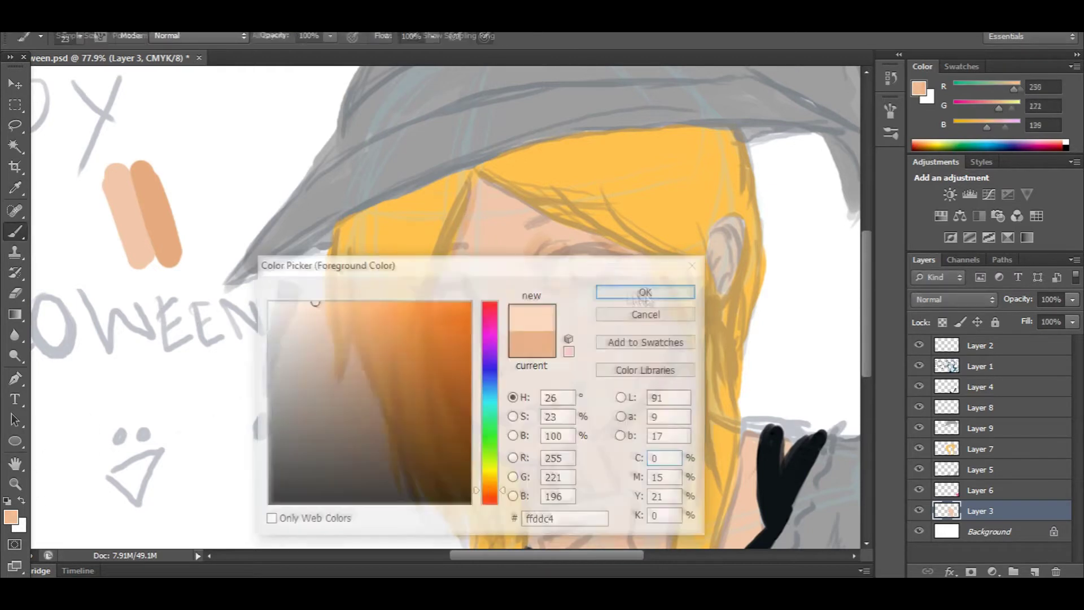
{"action": "right_click", "coordinate": [621, 367]}
{"action": "left_click_drag", "start_coordinate": [666, 405], "coordinate": [679, 405]}
{"action": "key", "text": "Return"}
{"action": "mouse_move", "coordinate": [639, 283]}
{"action": "left_mouse_down"}
{"action": "mouse_move", "coordinate": [643, 317]}
{"action": "mouse_move", "coordinate": [602, 328]}
{"action": "left_mouse_up"}
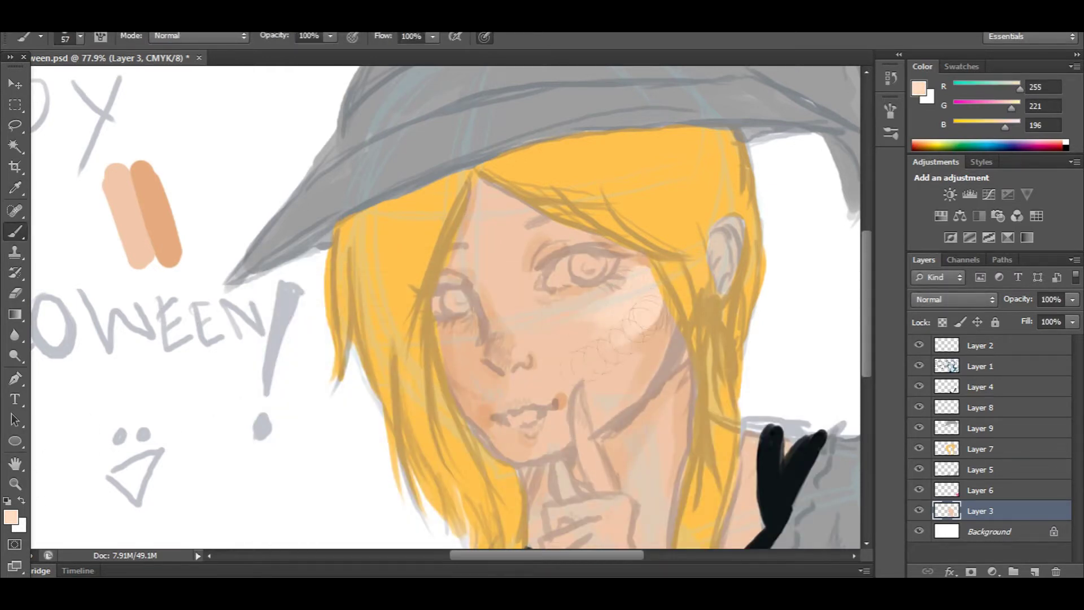
{"action": "left_click_drag", "start_coordinate": [456, 349], "coordinate": [468, 364]}
{"action": "left_click_drag", "start_coordinate": [641, 319], "coordinate": [621, 333]}
{"action": "left_click_drag", "start_coordinate": [503, 345], "coordinate": [508, 361]}
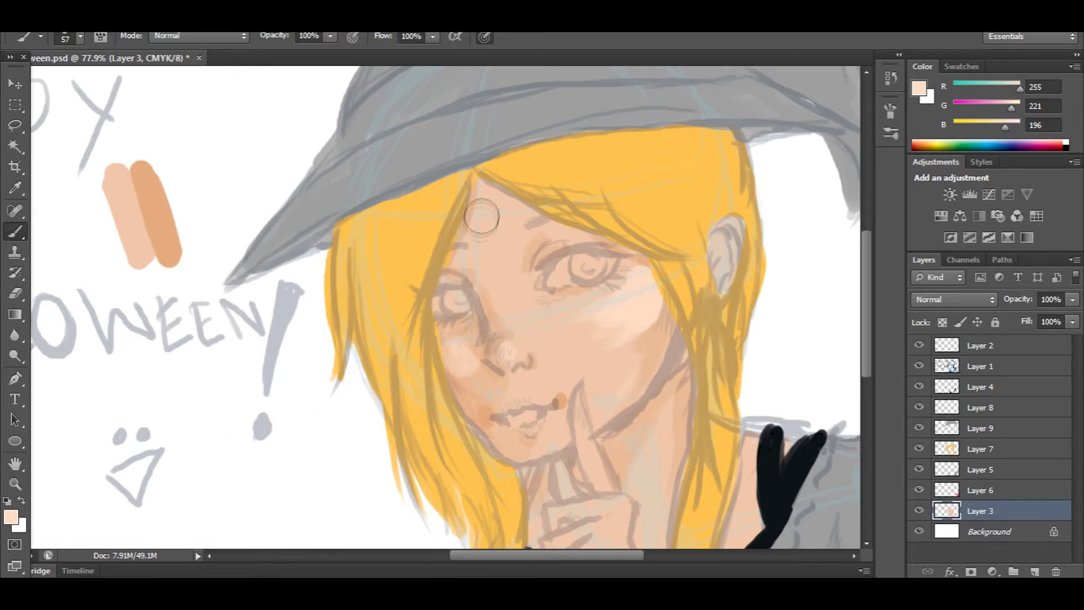
Refine the face's shading and highlights with a 28-pixel brush, blending the cheek and chin with light skin tone RGB 248, 219, 197.
{"action": "left_click", "coordinate": [12, 516]}
{"action": "left_click", "coordinate": [638, 338]}
{"action": "left_click", "coordinate": [480, 346]}
{"action": "right_click", "coordinate": [638, 361]}
{"action": "left_click_drag", "start_coordinate": [677, 398], "coordinate": [671, 398]}
{"action": "key", "text": "Return"}
{"action": "left_click", "coordinate": [20, 525]}
{"action": "left_click", "coordinate": [540, 406]}
{"action": "left_click_drag", "start_coordinate": [641, 306], "coordinate": [633, 314]}
{"action": "left_click_drag", "start_coordinate": [474, 387], "coordinate": [489, 401]}
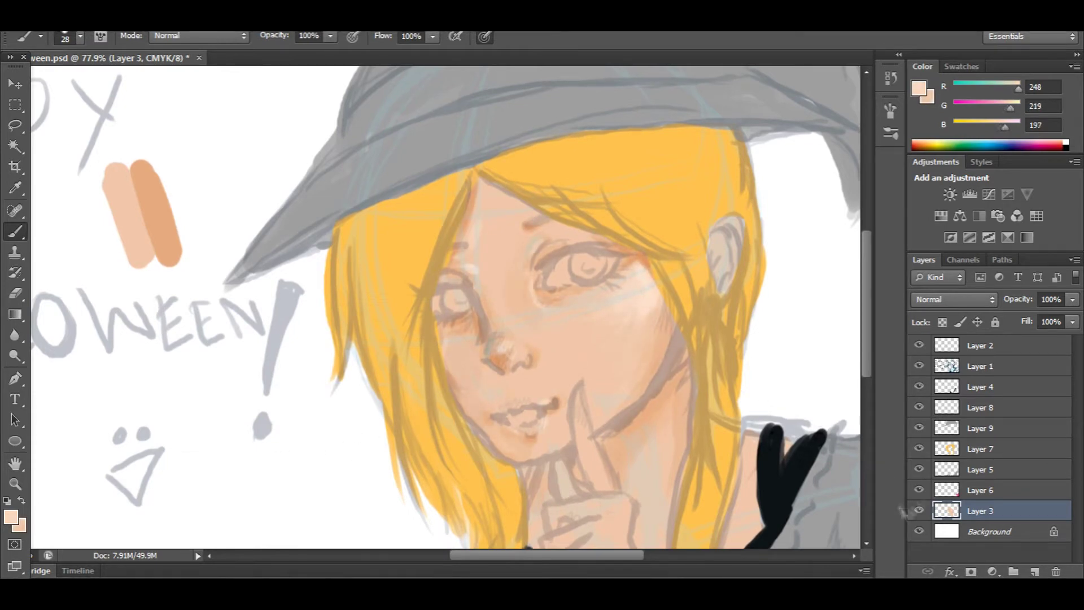
Hide and show Layer 1 to check the painting without its sketch lines, and make Layer 7 active.
{"action": "left_click", "coordinate": [919, 366]}
{"action": "left_click", "coordinate": [920, 366]}
{"action": "left_click", "coordinate": [975, 372]}
{"action": "left_click", "coordinate": [973, 388]}
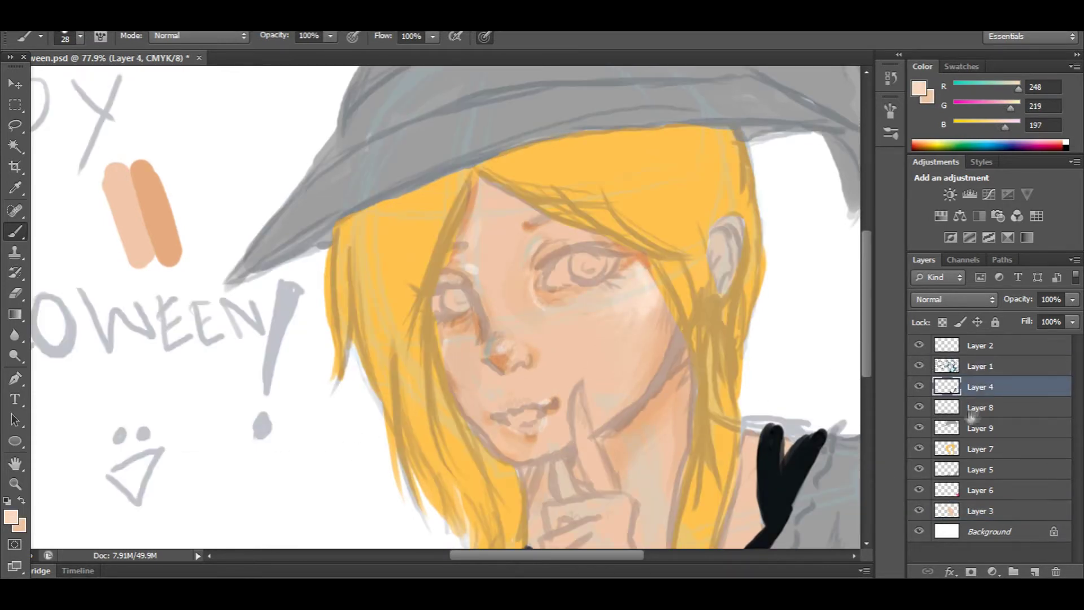
{"action": "left_click", "coordinate": [974, 449]}
Fill the whites of both eyes with pure white.
{"action": "key", "text": "z"}
{"action": "left_click_drag", "start_coordinate": [630, 292], "coordinate": [668, 287]}
{"action": "left_click", "coordinate": [16, 232]}
{"action": "left_click", "coordinate": [11, 516]}
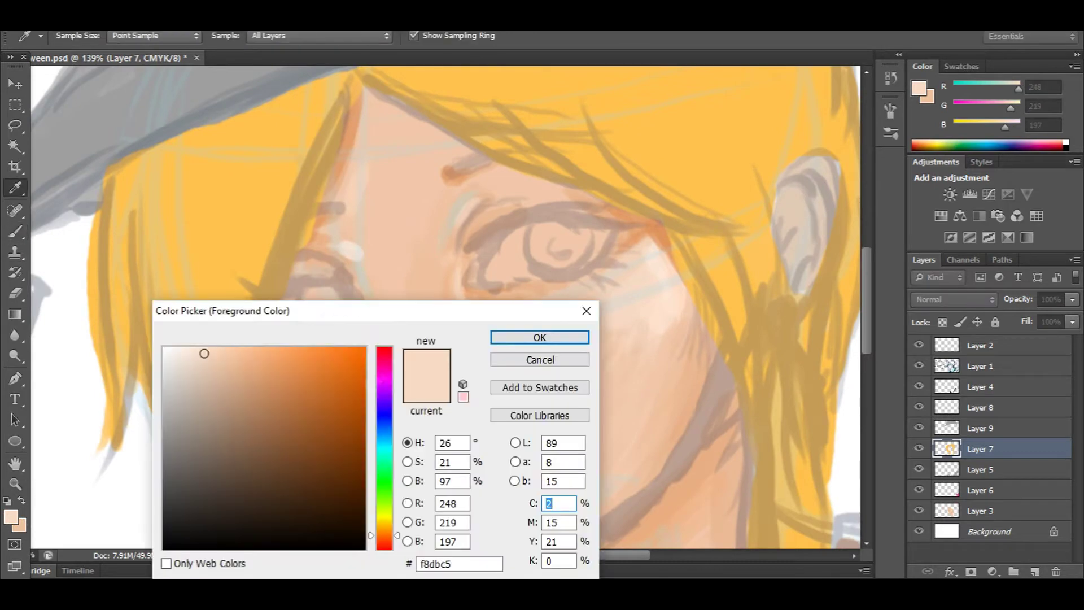
{"action": "left_click", "coordinate": [163, 346]}
{"action": "left_click", "coordinate": [525, 340]}
{"action": "mouse_move", "coordinate": [532, 246]}
{"action": "left_mouse_down"}
{"action": "mouse_move", "coordinate": [506, 263]}
{"action": "mouse_move", "coordinate": [565, 237]}
{"action": "mouse_move", "coordinate": [599, 240]}
{"action": "mouse_move", "coordinate": [494, 271]}
{"action": "left_mouse_up"}
{"action": "mouse_move", "coordinate": [307, 310]}
{"action": "left_mouse_down"}
{"action": "mouse_move", "coordinate": [330, 312]}
{"action": "mouse_move", "coordinate": [308, 311]}
{"action": "left_mouse_up"}
Paint both irises with a light blue base colour.
{"action": "left_click", "coordinate": [11, 517]}
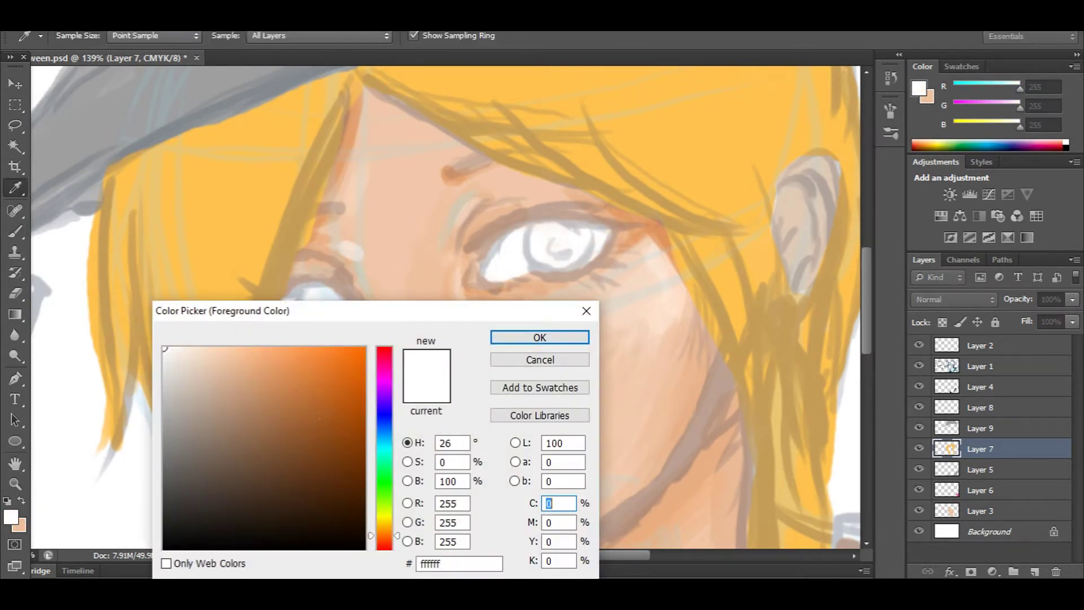
{"action": "left_click_drag", "start_coordinate": [384, 504], "coordinate": [384, 425]}
{"action": "left_click", "coordinate": [249, 356]}
{"action": "left_click", "coordinate": [540, 337]}
{"action": "mouse_move", "coordinate": [542, 248]}
{"action": "left_mouse_down"}
{"action": "mouse_move", "coordinate": [564, 237]}
{"action": "mouse_move", "coordinate": [556, 247]}
{"action": "left_mouse_up"}
{"action": "mouse_move", "coordinate": [310, 307]}
{"action": "left_mouse_down"}
{"action": "mouse_move", "coordinate": [328, 310]}
{"action": "mouse_move", "coordinate": [321, 302]}
{"action": "left_mouse_up"}
Shade the outer edges of the whites of both eyes with a neutral grey.
{"action": "left_click", "coordinate": [11, 516]}
{"action": "left_click", "coordinate": [165, 407]}
{"action": "left_click", "coordinate": [540, 337]}
{"action": "mouse_move", "coordinate": [500, 252]}
{"action": "left_mouse_down"}
{"action": "mouse_move", "coordinate": [511, 261]}
{"action": "mouse_move", "coordinate": [489, 268]}
{"action": "left_mouse_up"}
{"action": "left_click_drag", "start_coordinate": [590, 230], "coordinate": [606, 238]}
{"action": "left_click_drag", "start_coordinate": [290, 300], "coordinate": [287, 316]}
Deepen the shadows along the lower edges and corners of both eye whites with a darker grey.
{"action": "left_click", "coordinate": [20, 526]}
{"action": "left_click_drag", "start_coordinate": [169, 489], "coordinate": [134, 499]}
{"action": "left_click", "coordinate": [540, 337]}
{"action": "left_click", "coordinate": [10, 516]}
{"action": "left_click", "coordinate": [176, 442]}
{"action": "left_click", "coordinate": [540, 337]}
{"action": "left_click_drag", "start_coordinate": [289, 318], "coordinate": [288, 328]}
{"action": "left_click_drag", "start_coordinate": [493, 279], "coordinate": [522, 277]}
{"action": "left_click_drag", "start_coordinate": [605, 243], "coordinate": [594, 261]}
Fill both irises with medium blue and brush darker blue, RGB 46, 67, 130, over their centres.
{"action": "left_click", "coordinate": [10, 517]}
{"action": "left_click", "coordinate": [271, 407]}
{"action": "left_click", "coordinate": [540, 338]}
{"action": "left_click", "coordinate": [11, 517]}
{"action": "left_click", "coordinate": [274, 435]}
{"action": "left_click", "coordinate": [540, 337]}
{"action": "left_click_drag", "start_coordinate": [554, 242], "coordinate": [562, 248]}
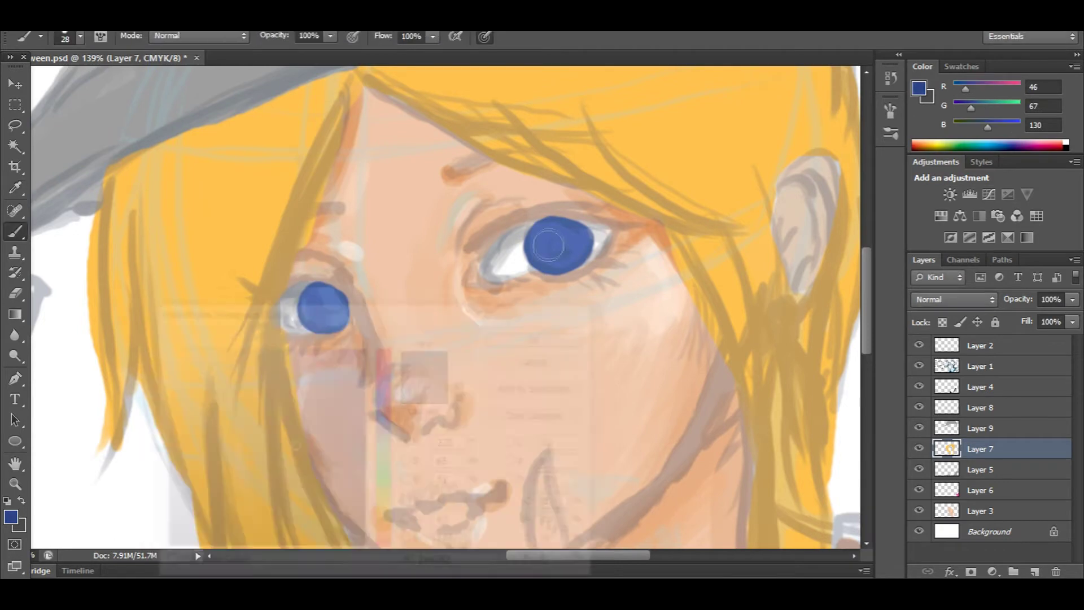
{"action": "left_click_drag", "start_coordinate": [327, 301], "coordinate": [334, 306]}
Undo the last two iris strokes and repaint the iris centres with a smaller 15-pixel brush.
{"action": "left_click", "coordinate": [97, 22]}
{"action": "left_click", "coordinate": [109, 45]}
{"action": "left_click", "coordinate": [97, 22]}
{"action": "left_click", "coordinate": [109, 45]}
{"action": "right_click", "coordinate": [565, 370]}
{"action": "left_click_drag", "start_coordinate": [561, 242], "coordinate": [562, 247]}
{"action": "left_click_drag", "start_coordinate": [332, 302], "coordinate": [332, 305]}
Shade the irises with a deeper blue and darken their upper parts with navy, RGB 7, 19, 52.
{"action": "left_click", "coordinate": [11, 516]}
{"action": "left_click", "coordinate": [313, 471]}
{"action": "left_click", "coordinate": [539, 338]}
{"action": "left_click_drag", "start_coordinate": [550, 229], "coordinate": [541, 260]}
{"action": "left_click", "coordinate": [11, 517]}
{"action": "left_click", "coordinate": [334, 508]}
{"action": "left_click", "coordinate": [537, 337]}
{"action": "mouse_move", "coordinate": [551, 217]}
{"action": "left_mouse_down"}
{"action": "mouse_move", "coordinate": [539, 247]}
{"action": "mouse_move", "coordinate": [555, 247]}
{"action": "mouse_move", "coordinate": [571, 233]}
{"action": "left_mouse_up"}
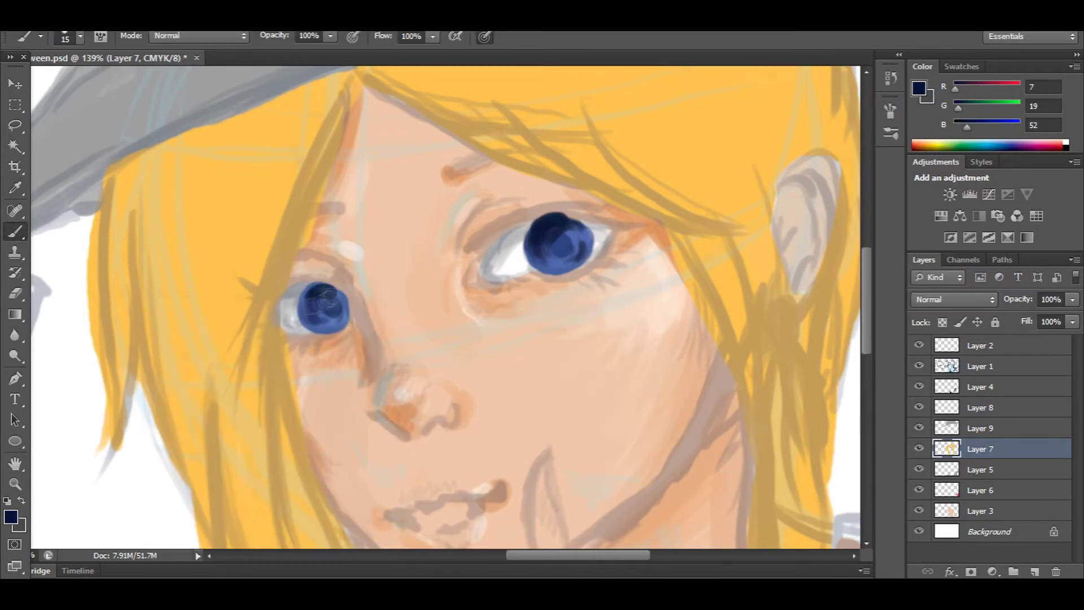
{"action": "left_click_drag", "start_coordinate": [330, 300], "coordinate": [333, 295]}
Blend mid blue into the irises and darken the upper rims and pupils of both eyes with near-black.
{"action": "left_click", "coordinate": [10, 517]}
{"action": "left_click", "coordinate": [308, 446]}
{"action": "left_click", "coordinate": [537, 336]}
{"action": "mouse_move", "coordinate": [536, 251]}
{"action": "left_mouse_down"}
{"action": "mouse_move", "coordinate": [584, 245]}
{"action": "mouse_move", "coordinate": [544, 233]}
{"action": "mouse_move", "coordinate": [577, 228]}
{"action": "mouse_move", "coordinate": [551, 222]}
{"action": "left_mouse_up"}
{"action": "left_click", "coordinate": [11, 517]}
{"action": "left_click", "coordinate": [312, 554]}
{"action": "left_click", "coordinate": [547, 333]}
{"action": "left_click_drag", "start_coordinate": [312, 295], "coordinate": [338, 287]}
{"action": "mouse_move", "coordinate": [567, 231]}
{"action": "left_mouse_down"}
{"action": "mouse_move", "coordinate": [555, 251]}
{"action": "mouse_move", "coordinate": [579, 251]}
{"action": "left_mouse_up"}
Dab small light blue reflections onto the lower part of both irises with an 8-pixel brush.
{"action": "left_click", "coordinate": [11, 516]}
{"action": "left_click", "coordinate": [250, 396]}
{"action": "left_click", "coordinate": [536, 338]}
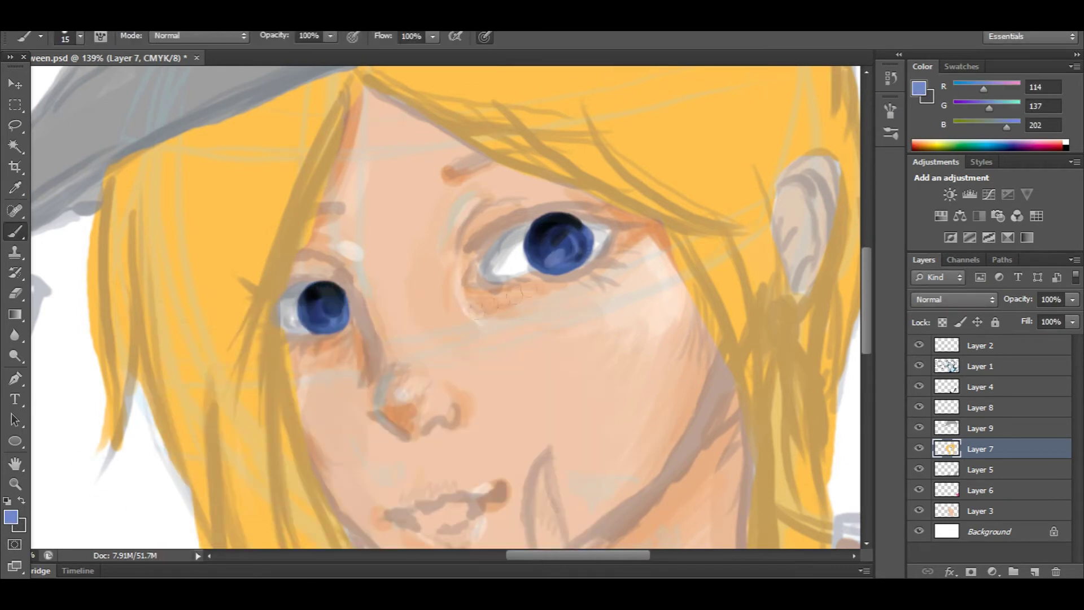
{"action": "left_click", "coordinate": [10, 520]}
{"action": "left_click_drag", "start_coordinate": [237, 381], "coordinate": [208, 361]}
{"action": "left_click", "coordinate": [540, 337]}
{"action": "right_click", "coordinate": [603, 323]}
{"action": "left_click_drag", "start_coordinate": [631, 370], "coordinate": [628, 370]}
{"action": "left_click", "coordinate": [564, 262]}
{"action": "left_click", "coordinate": [571, 259]}
{"action": "left_click", "coordinate": [578, 251]}
{"action": "left_click", "coordinate": [326, 321]}
{"action": "left_click", "coordinate": [341, 317]}
Add a very pale blue reflection along the inner side edge of each iris.
{"action": "left_click", "coordinate": [11, 517]}
{"action": "left_click", "coordinate": [176, 348]}
{"action": "left_click", "coordinate": [540, 337]}
{"action": "left_click_drag", "start_coordinate": [531, 257], "coordinate": [540, 252]}
{"action": "left_click_drag", "start_coordinate": [307, 318], "coordinate": [312, 313]}
Place a pure white catchlight on the upper part of the iris, undoing and repainting the first dab.
{"action": "left_click", "coordinate": [11, 518]}
{"action": "left_click", "coordinate": [163, 347]}
{"action": "left_click", "coordinate": [540, 338]}
{"action": "left_click_drag", "start_coordinate": [573, 232], "coordinate": [571, 231]}
{"action": "left_click", "coordinate": [97, 8]}
{"action": "left_click", "coordinate": [119, 44]}
{"action": "left_click", "coordinate": [571, 234]}
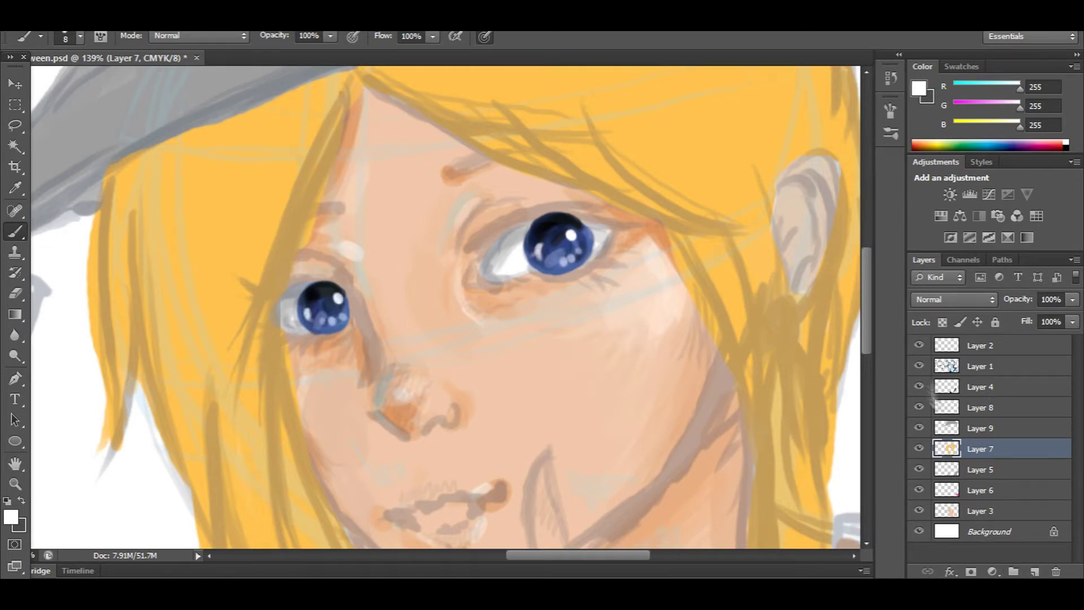
Draw the upper lash lines and the outer lashes of both eyes in near-black, RGB 19, 19, 19.
{"action": "left_click", "coordinate": [920, 365]}
{"action": "left_click", "coordinate": [920, 366]}
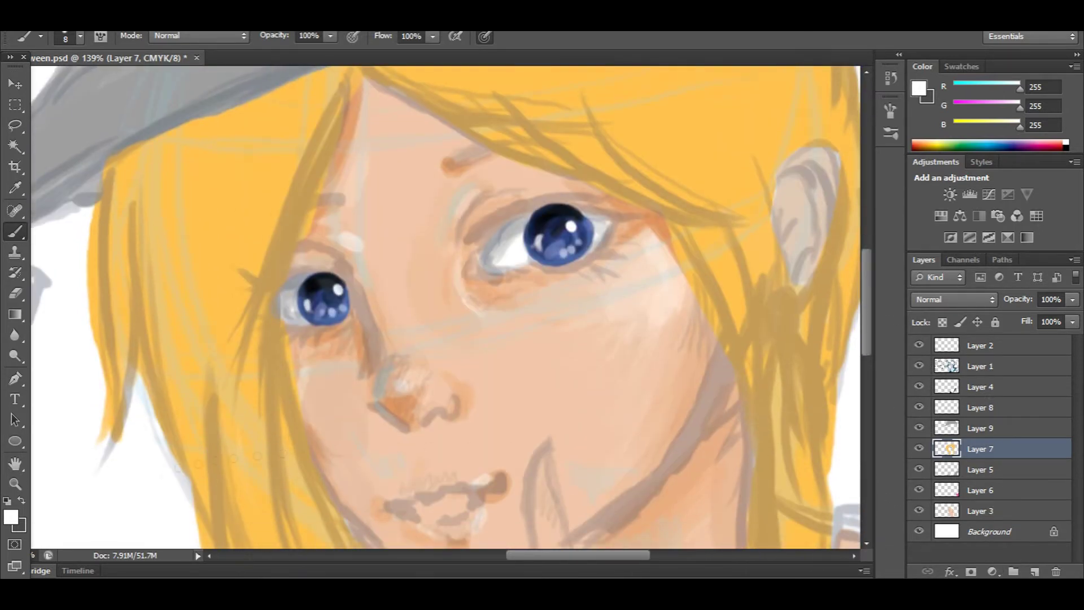
{"action": "left_click", "coordinate": [11, 517]}
{"action": "left_click", "coordinate": [164, 536]}
{"action": "left_click", "coordinate": [540, 337]}
{"action": "mouse_move", "coordinate": [567, 200]}
{"action": "left_mouse_down"}
{"action": "mouse_move", "coordinate": [499, 226]}
{"action": "mouse_move", "coordinate": [484, 253]}
{"action": "mouse_move", "coordinate": [474, 247]}
{"action": "mouse_move", "coordinate": [642, 219]}
{"action": "mouse_move", "coordinate": [601, 247]}
{"action": "mouse_move", "coordinate": [621, 221]}
{"action": "mouse_move", "coordinate": [474, 243]}
{"action": "left_mouse_up"}
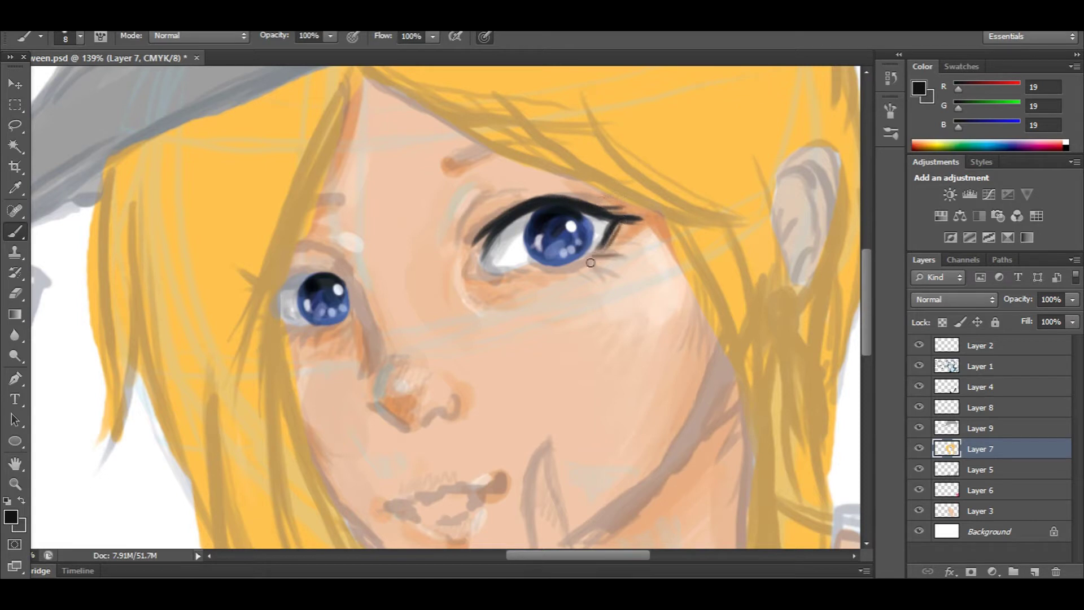
{"action": "left_click_drag", "start_coordinate": [295, 332], "coordinate": [279, 315]}
{"action": "left_click_drag", "start_coordinate": [339, 275], "coordinate": [249, 297]}
{"action": "mouse_move", "coordinate": [277, 287]}
{"action": "left_mouse_down"}
{"action": "mouse_move", "coordinate": [280, 312]}
{"action": "mouse_move", "coordinate": [235, 308]}
{"action": "left_mouse_up"}
{"action": "left_click_drag", "start_coordinate": [320, 273], "coordinate": [350, 300]}
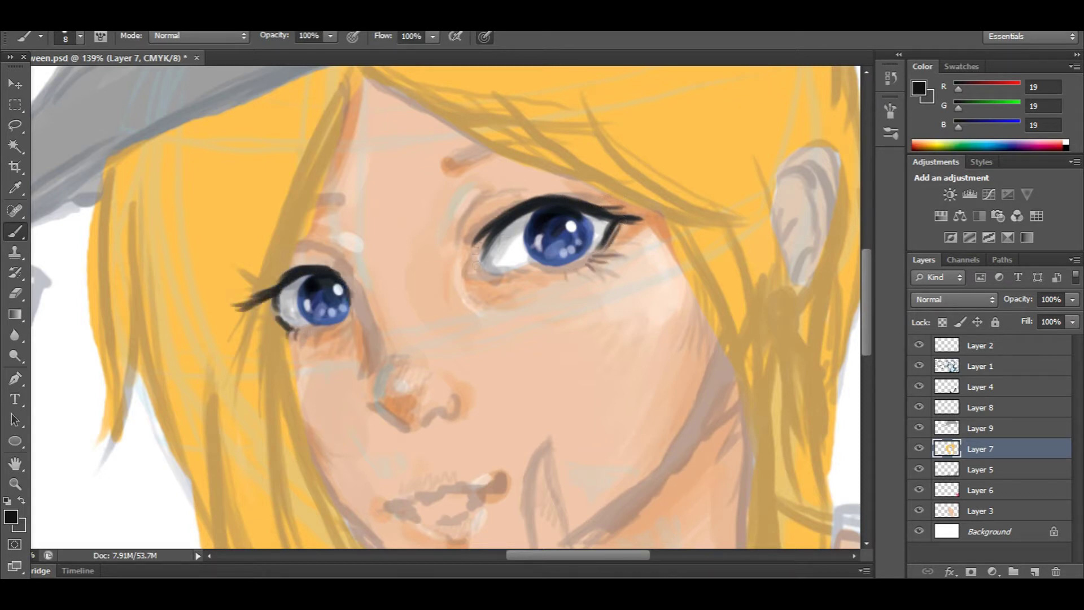
Choose a reddish brown, RGB 193, 118, 92, and dab it into the inner corner of the larger eye.
{"action": "left_click", "coordinate": [10, 517]}
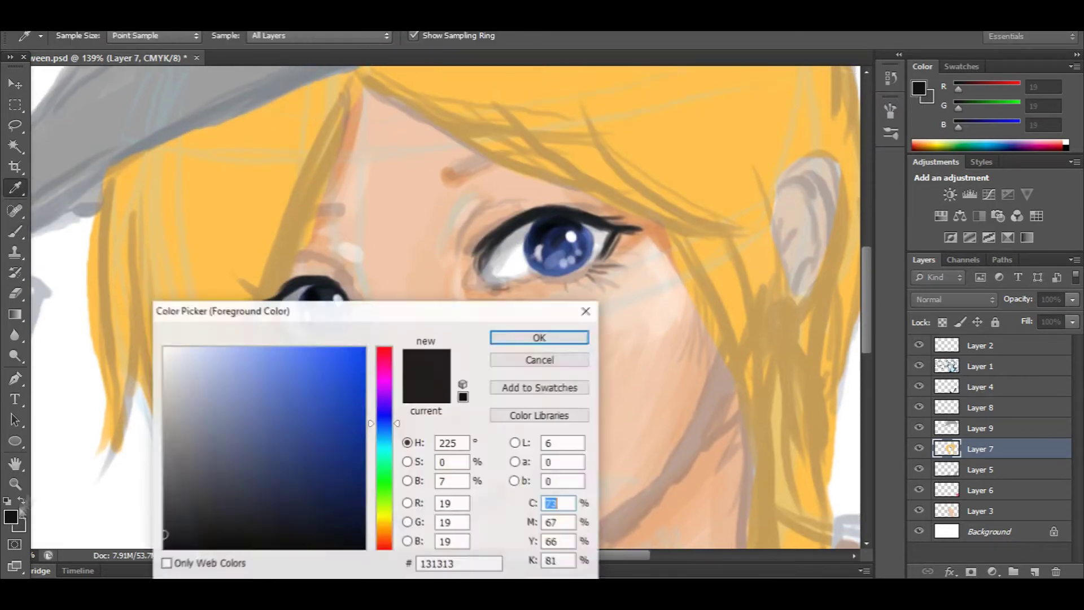
{"action": "left_click_drag", "start_coordinate": [262, 298], "coordinate": [578, 292]}
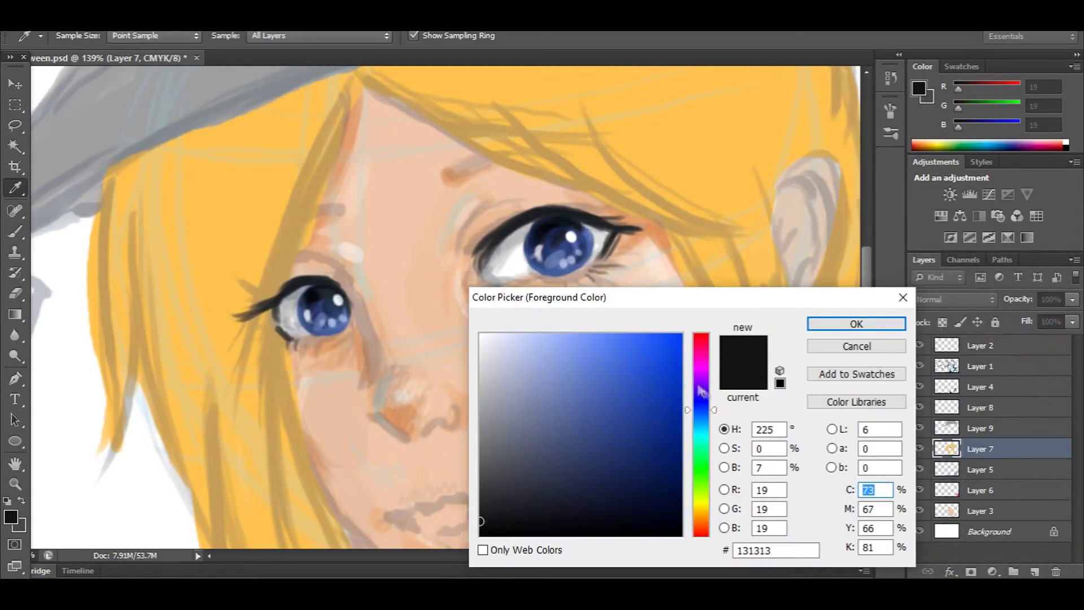
{"action": "left_click", "coordinate": [702, 360]}
{"action": "left_click", "coordinate": [593, 399]}
{"action": "left_click", "coordinate": [702, 527]}
{"action": "left_click", "coordinate": [585, 384]}
{"action": "key", "text": "Return"}
{"action": "key", "text": "b"}
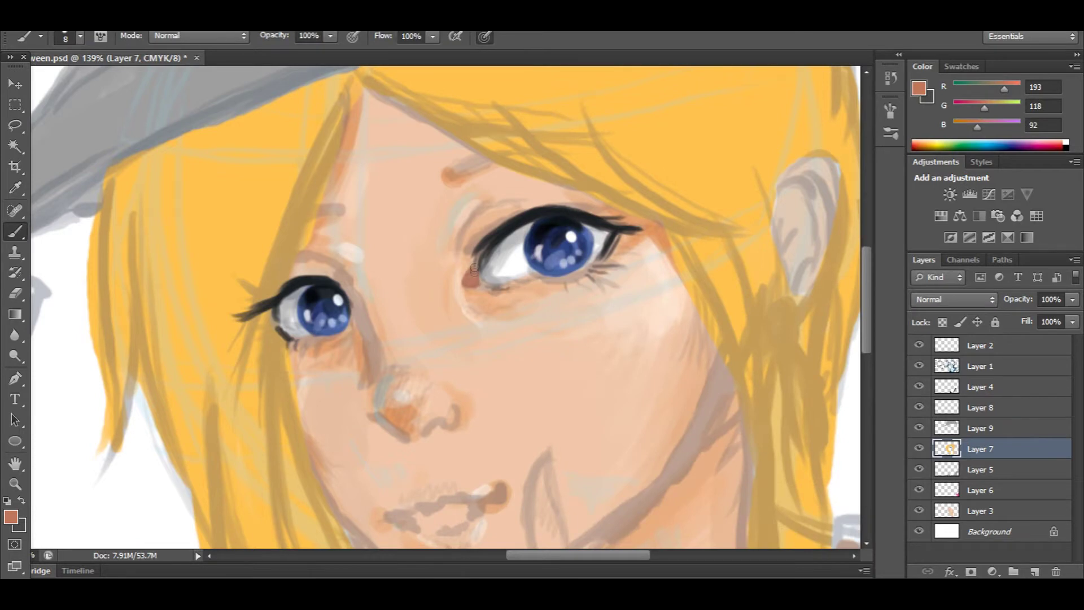
Deepen the inner corners of both eyes with darker reddish-brown strokes.
{"action": "left_click", "coordinate": [11, 516]}
{"action": "left_click", "coordinate": [608, 403]}
{"action": "left_click", "coordinate": [838, 347]}
{"action": "left_click", "coordinate": [10, 518]}
{"action": "left_click", "coordinate": [608, 429]}
{"action": "left_click", "coordinate": [850, 326]}
{"action": "left_click_drag", "start_coordinate": [474, 271], "coordinate": [480, 282]}
{"action": "left_click_drag", "start_coordinate": [349, 317], "coordinate": [350, 324]}
Dab small white highlights onto the inner corners of both eyes.
{"action": "left_click", "coordinate": [10, 517]}
{"action": "left_click", "coordinate": [479, 336]}
{"action": "left_click", "coordinate": [856, 324]}
{"action": "left_click_drag", "start_coordinate": [465, 284], "coordinate": [475, 284]}
{"action": "left_click", "coordinate": [354, 323]}
{"action": "left_click", "coordinate": [97, 9]}
{"action": "left_click", "coordinate": [124, 43]}
{"action": "left_click_drag", "start_coordinate": [867, 301], "coordinate": [869, 295]}
{"action": "left_click", "coordinate": [11, 517]}
{"action": "left_click", "coordinate": [851, 325]}
On skin Layer 3, paint the upper eyelid creases of both eyes in RGB 222, 158, 113 with a 20-pixel brush.
{"action": "left_click", "coordinate": [919, 449]}
{"action": "left_click", "coordinate": [919, 449]}
{"action": "left_click", "coordinate": [920, 510]}
{"action": "left_click", "coordinate": [919, 510]}
{"action": "left_click", "coordinate": [969, 511]}
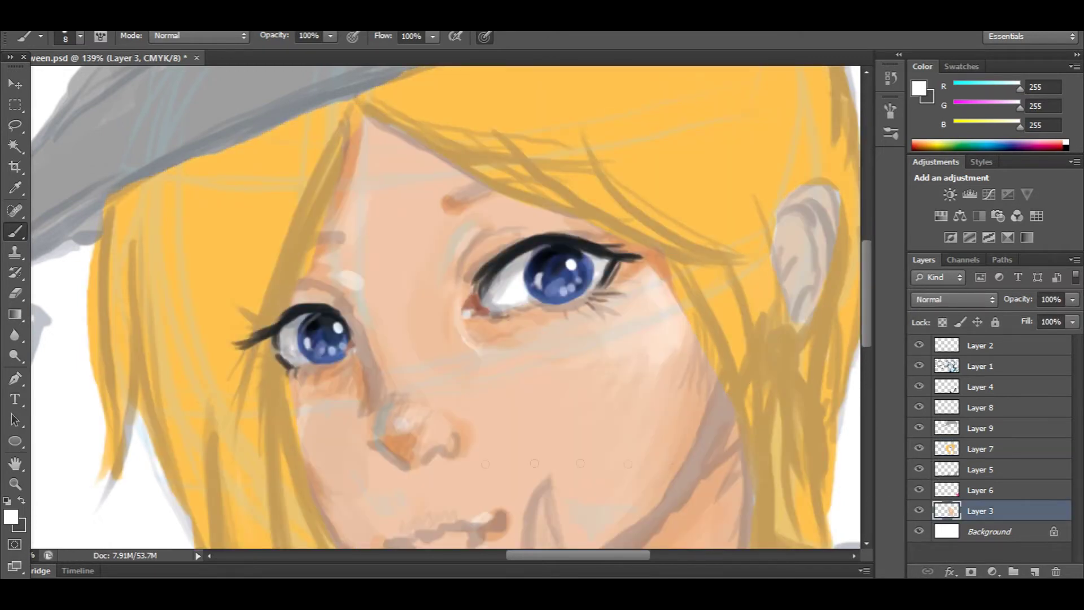
{"action": "left_click", "coordinate": [11, 517]}
{"action": "left_click", "coordinate": [363, 361]}
{"action": "left_click", "coordinate": [854, 324]}
{"action": "right_click", "coordinate": [613, 352]}
{"action": "mouse_move", "coordinate": [634, 391]}
{"action": "left_mouse_down"}
{"action": "mouse_move", "coordinate": [658, 391]}
{"action": "mouse_move", "coordinate": [642, 391]}
{"action": "left_mouse_up"}
{"action": "left_click_drag", "start_coordinate": [527, 225], "coordinate": [464, 266]}
{"action": "mouse_move", "coordinate": [336, 285]}
{"action": "left_mouse_down"}
{"action": "mouse_move", "coordinate": [357, 305]}
{"action": "mouse_move", "coordinate": [360, 331]}
{"action": "left_mouse_up"}
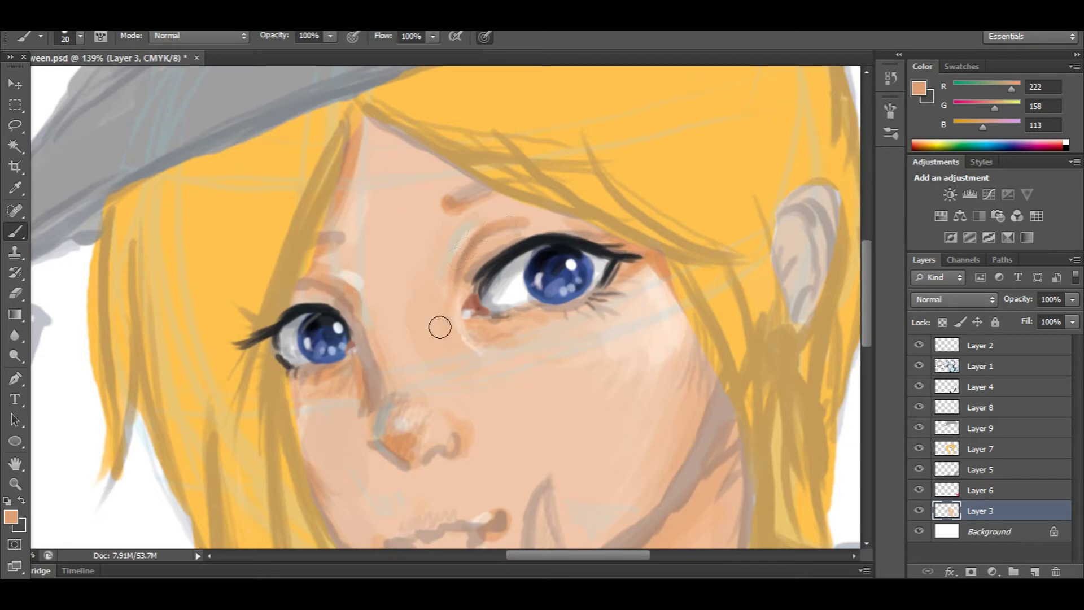
Shade the nose tip, the nostril and the skin under the larger eye's inner corner with a 14-pixel brush.
{"action": "right_click", "coordinate": [492, 341]}
{"action": "type", "text": "14"}
{"action": "key", "text": "Return"}
{"action": "mouse_move", "coordinate": [419, 422]}
{"action": "left_mouse_down"}
{"action": "mouse_move", "coordinate": [384, 429]}
{"action": "mouse_move", "coordinate": [420, 443]}
{"action": "left_mouse_up"}
{"action": "left_click_drag", "start_coordinate": [455, 435], "coordinate": [462, 442]}
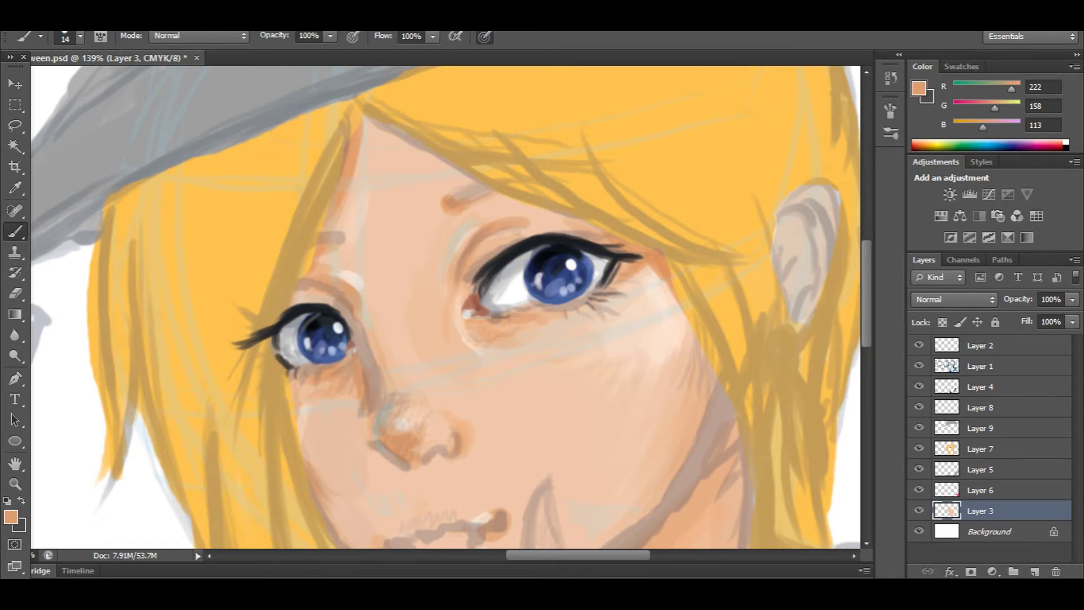
{"action": "left_click_drag", "start_coordinate": [459, 315], "coordinate": [497, 326]}
Sample the darker skin swatch beside the lettering, set RGB 230, 172, 129 and shade the skin above the larger eye.
{"action": "left_click_drag", "start_coordinate": [579, 556], "coordinate": [525, 558]}
{"action": "left_click", "coordinate": [11, 517]}
{"action": "left_click", "coordinate": [108, 192]}
{"action": "left_click", "coordinate": [838, 324]}
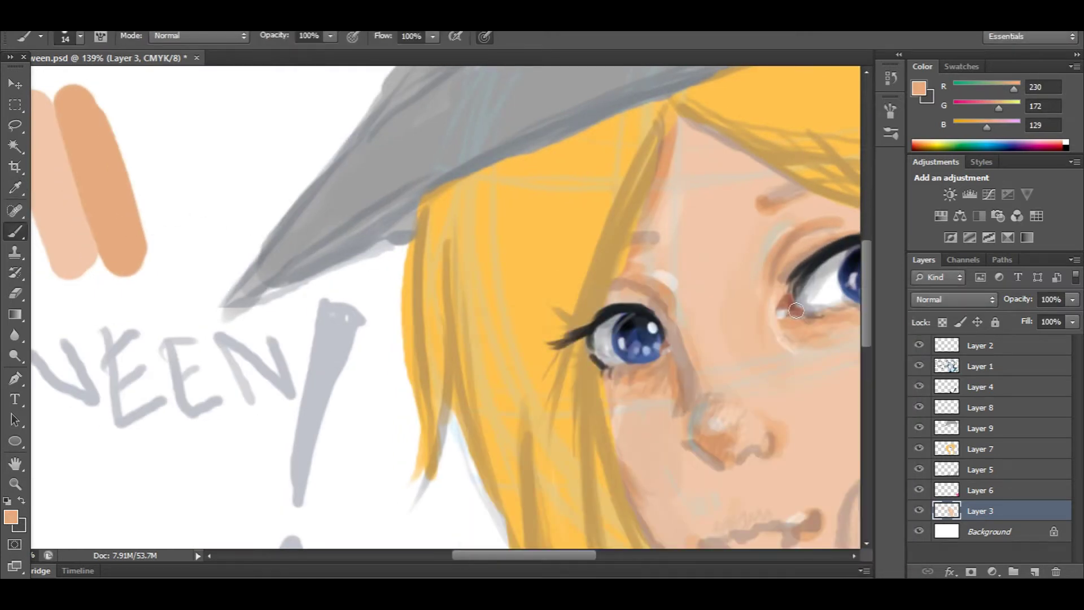
{"action": "left_click_drag", "start_coordinate": [471, 557], "coordinate": [520, 547]}
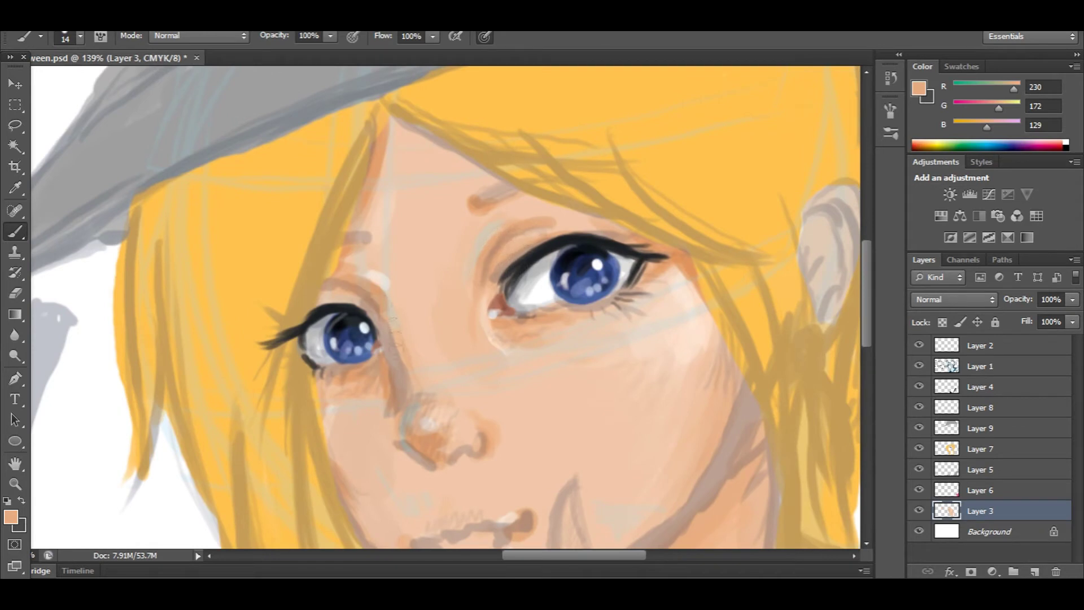
{"action": "left_click_drag", "start_coordinate": [519, 191], "coordinate": [567, 210]}
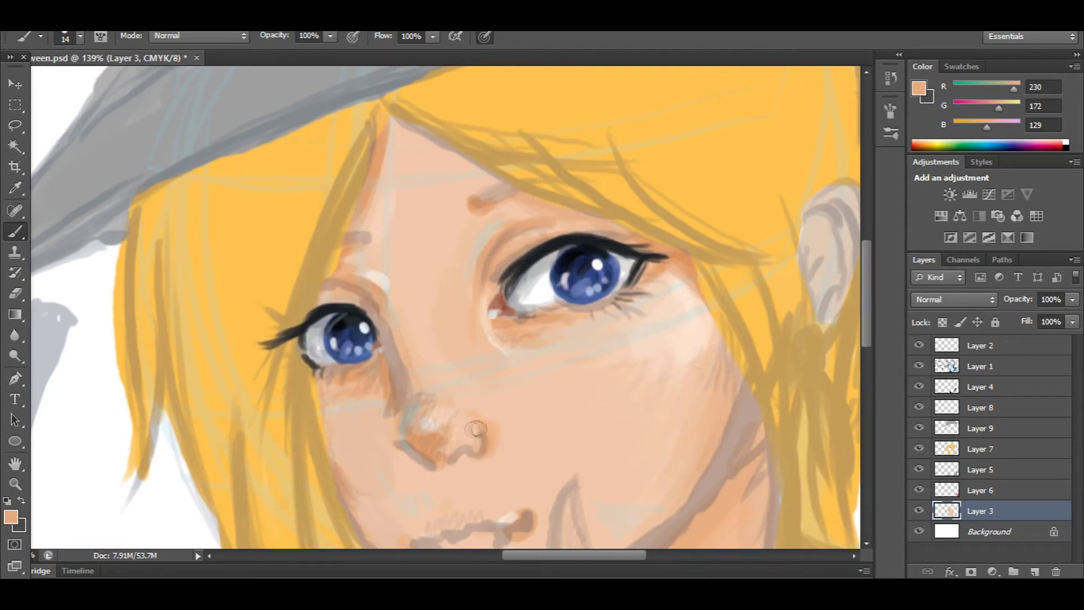
Blend the skin under the eyes using RGB 206, 138, 87 and the lighter RGB 239, 195, 163.
{"action": "left_click", "coordinate": [11, 517]}
{"action": "left_click_drag", "start_coordinate": [590, 365], "coordinate": [595, 370]}
{"action": "left_click", "coordinate": [856, 324]}
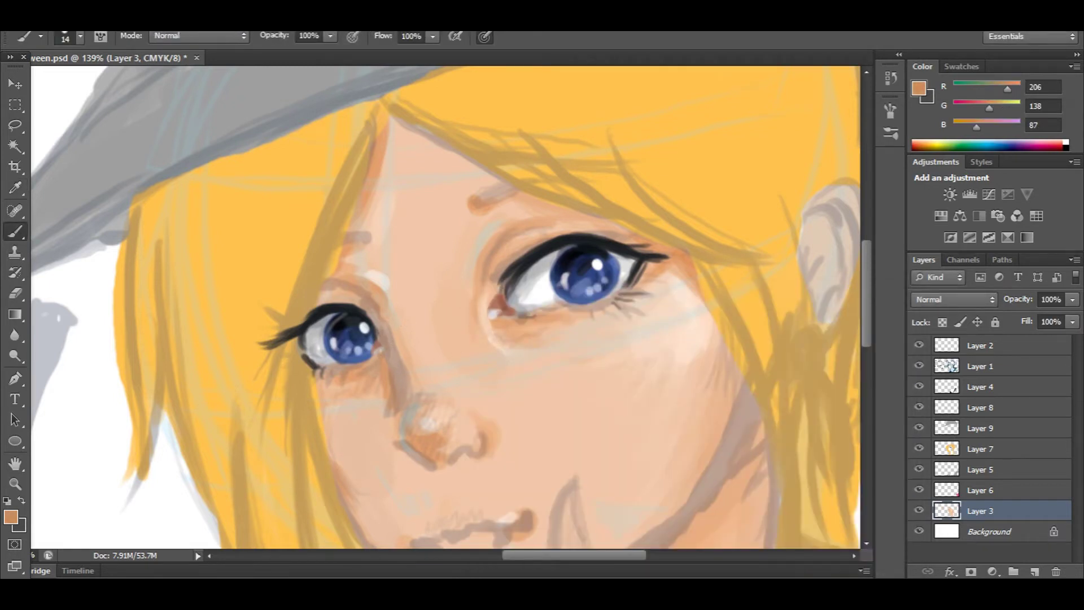
{"action": "left_click", "coordinate": [12, 518]}
{"action": "left_click", "coordinate": [546, 345]}
{"action": "left_click", "coordinate": [857, 323]}
{"action": "left_click_drag", "start_coordinate": [545, 316], "coordinate": [574, 307]}
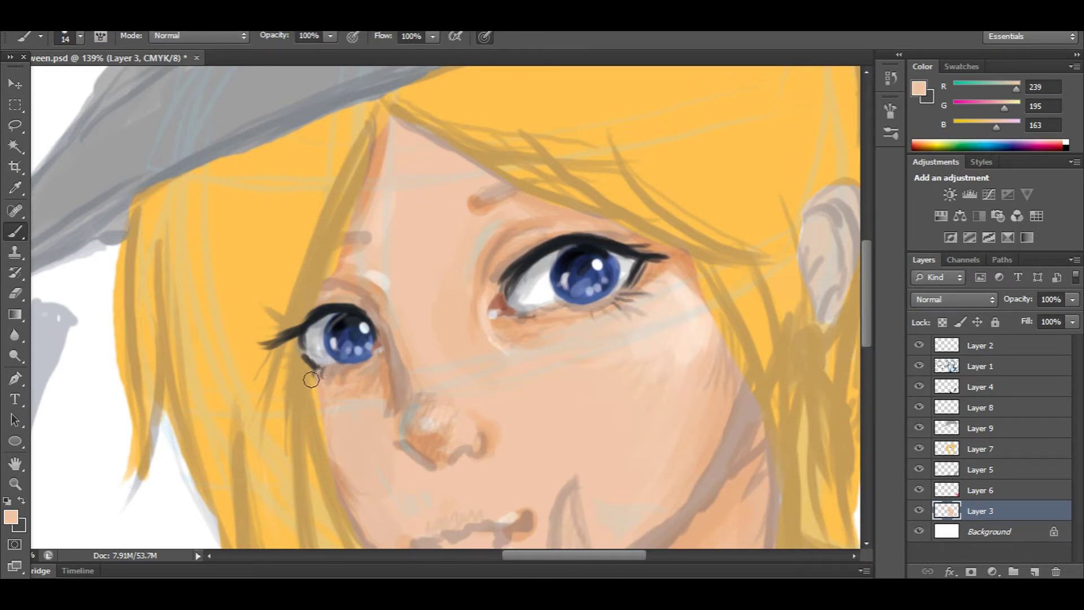
{"action": "left_click_drag", "start_coordinate": [869, 276], "coordinate": [870, 275]}
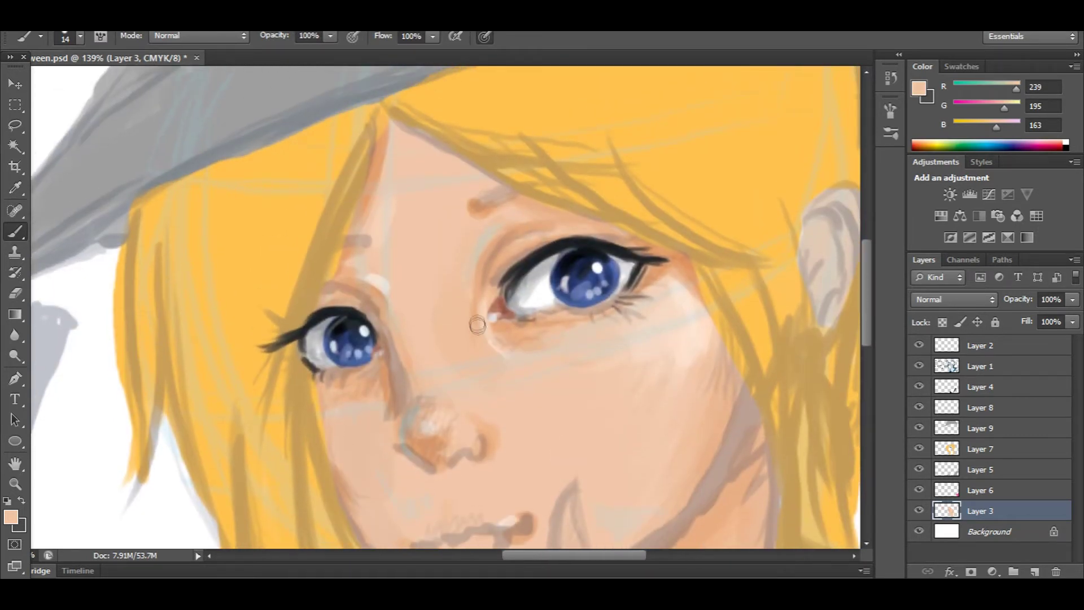
Refine the skin around the eyes with RGB 200, 130, 78 and lighten the upper eyelid area with RGB 248, 215, 191.
{"action": "left_click", "coordinate": [12, 517]}
{"action": "left_click", "coordinate": [604, 378]}
{"action": "left_click", "coordinate": [855, 323]}
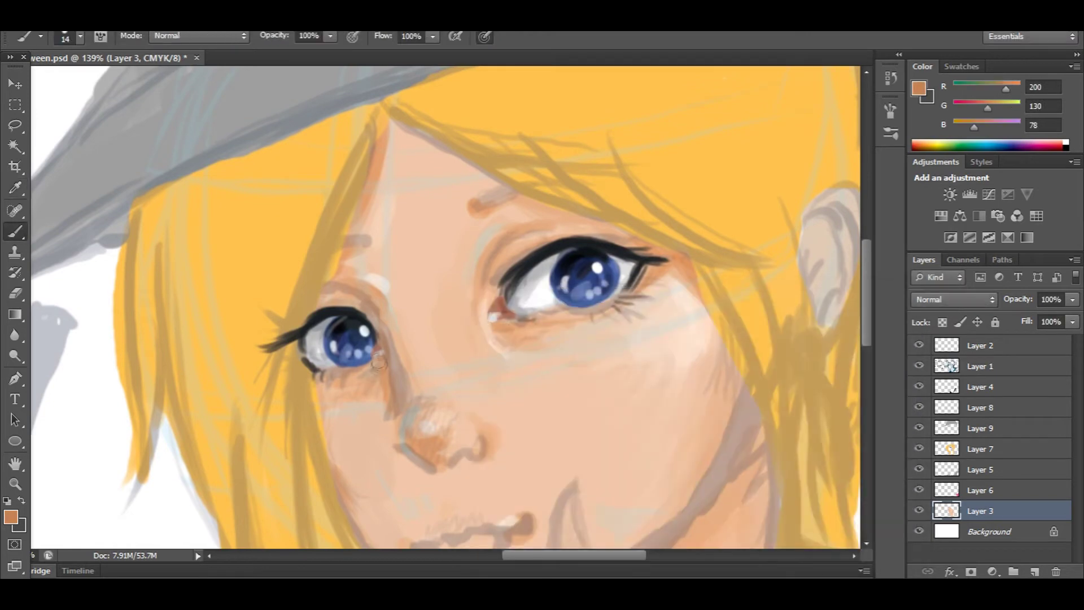
{"action": "left_click", "coordinate": [11, 517]}
{"action": "left_click", "coordinate": [529, 340]}
{"action": "left_click", "coordinate": [855, 324]}
{"action": "left_click_drag", "start_coordinate": [487, 236], "coordinate": [501, 218]}
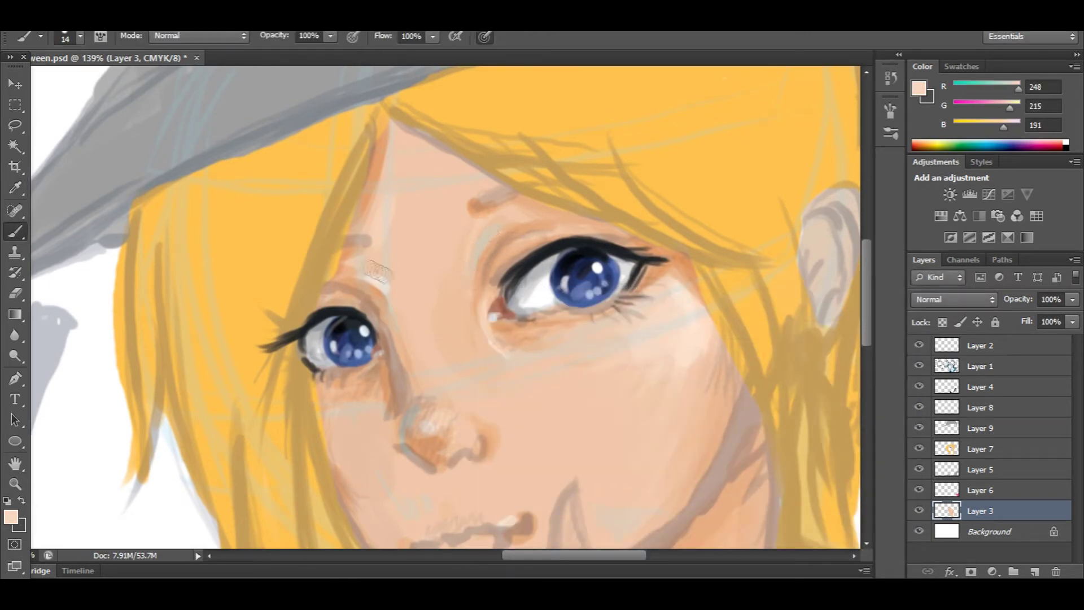
Shade the side of the nose bridge in RGB 227, 175, 137.
{"action": "left_click", "coordinate": [12, 517]}
{"action": "left_click", "coordinate": [557, 355]}
{"action": "key", "text": "Return"}
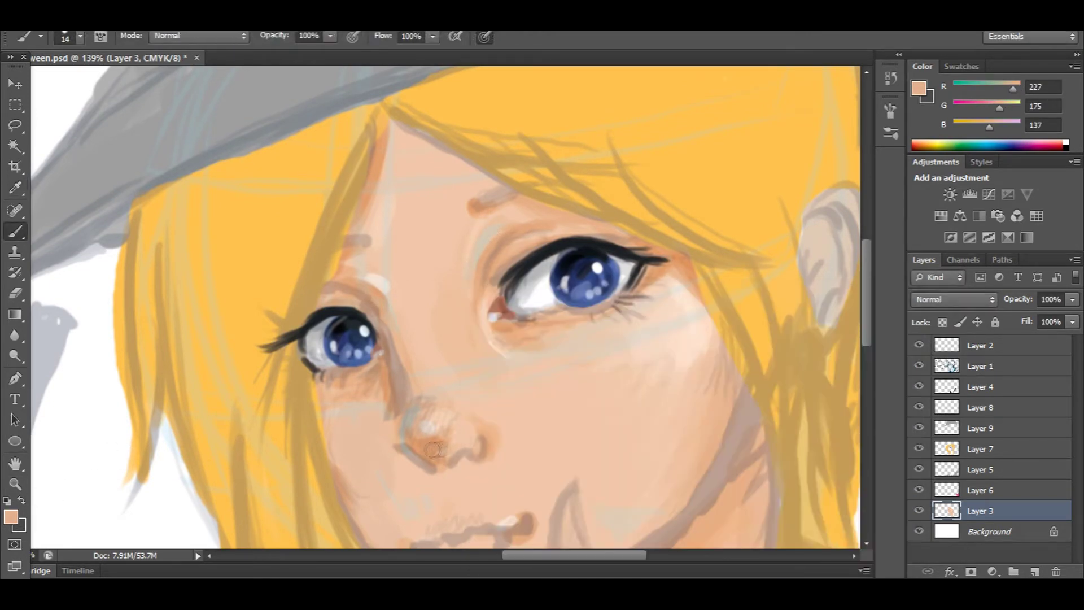
{"action": "left_click_drag", "start_coordinate": [411, 360], "coordinate": [397, 394]}
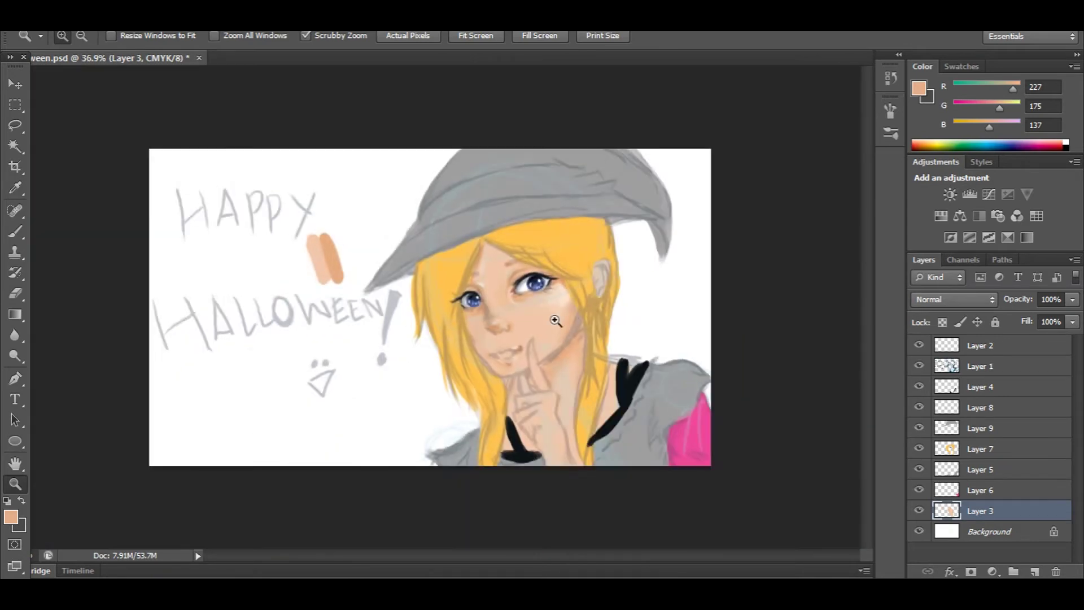
Paint a pale highlight on the cheek in RGB 230, 217, 204 with a 53-pixel brush.
{"action": "left_click_drag", "start_coordinate": [555, 321], "coordinate": [682, 285]}
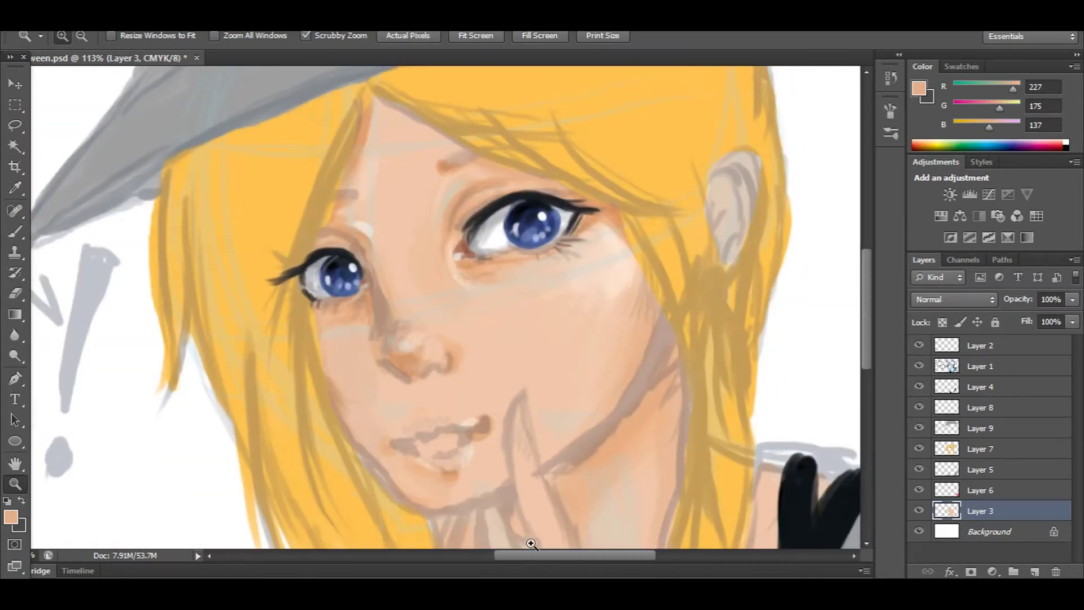
{"action": "left_click", "coordinate": [10, 517]}
{"action": "key", "text": "Return"}
{"action": "right_click", "coordinate": [580, 340]}
{"action": "left_click", "coordinate": [16, 233]}
{"action": "right_click", "coordinate": [520, 346]}
{"action": "left_click", "coordinate": [491, 339]}
{"action": "left_click", "coordinate": [15, 232]}
{"action": "right_click", "coordinate": [542, 366]}
{"action": "left_click", "coordinate": [598, 408]}
{"action": "left_click_drag", "start_coordinate": [582, 288], "coordinate": [568, 319]}
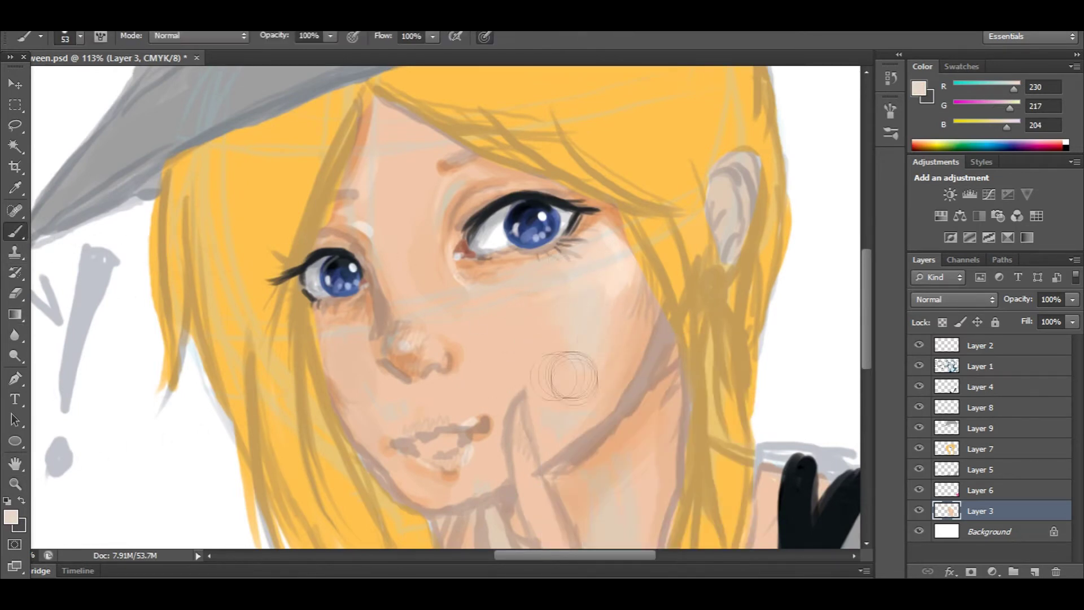
Blend the cheek highlight into the skin using RGB 227, 199, 170 and RGB 239, 193, 159.
{"action": "left_click", "coordinate": [11, 517]}
{"action": "left_click", "coordinate": [531, 356]}
{"action": "left_click", "coordinate": [855, 322]}
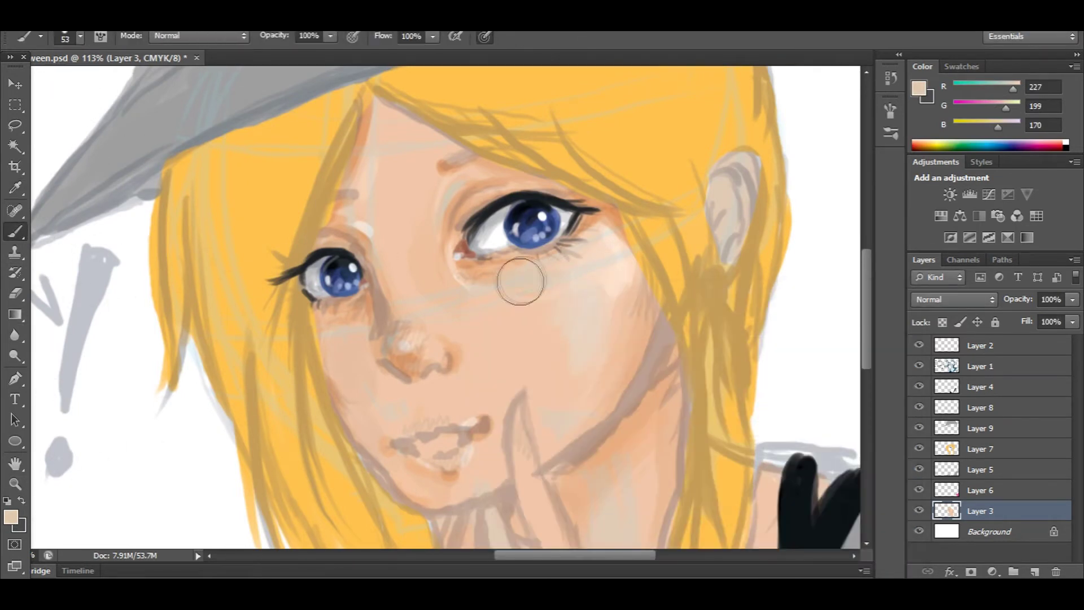
{"action": "left_click", "coordinate": [11, 517]}
{"action": "left_click", "coordinate": [547, 345]}
{"action": "left_click", "coordinate": [855, 322]}
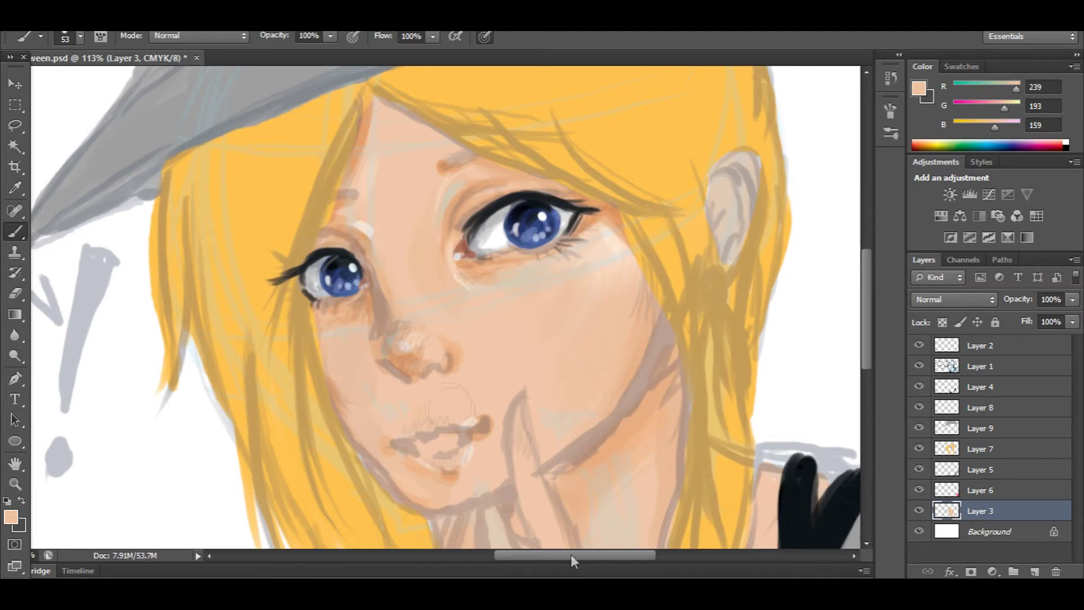
Add a new layer at the top of the stack and paint black shadow shapes over the face.
{"action": "left_click", "coordinate": [1034, 572]}
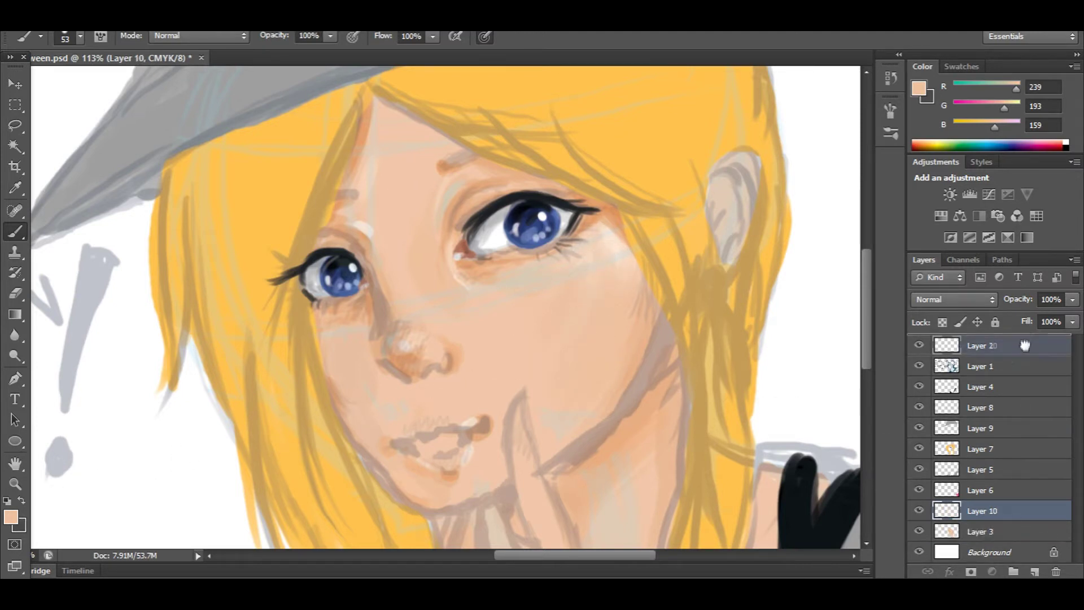
{"action": "left_click_drag", "start_coordinate": [1026, 343], "coordinate": [1026, 341]}
{"action": "left_click", "coordinate": [919, 88]}
{"action": "mouse_move", "coordinate": [511, 346]}
{"action": "left_mouse_down"}
{"action": "mouse_move", "coordinate": [503, 342]}
{"action": "mouse_move", "coordinate": [480, 536]}
{"action": "left_mouse_up"}
{"action": "left_click", "coordinate": [835, 323]}
{"action": "mouse_move", "coordinate": [331, 240]}
{"action": "left_mouse_down"}
{"action": "mouse_move", "coordinate": [401, 474]}
{"action": "mouse_move", "coordinate": [451, 503]}
{"action": "left_mouse_up"}
Reduce the black shadow layer's opacity to 4%.
{"action": "left_click_drag", "start_coordinate": [1073, 299], "coordinate": [992, 320]}
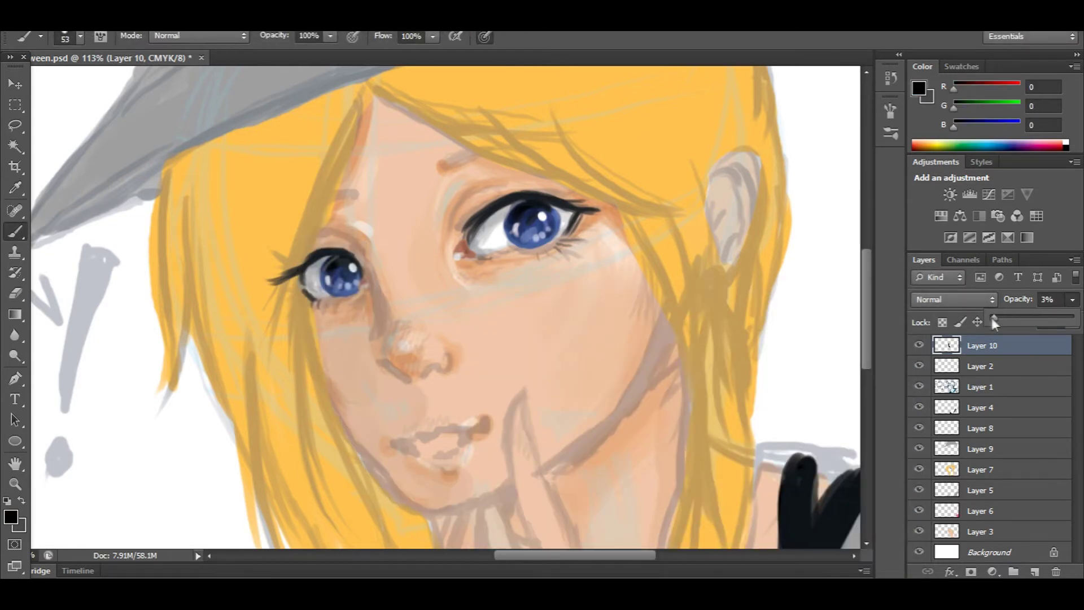
{"action": "scroll", "coordinate": [446, 305], "scroll_direction": "down", "scroll_amount": 2}
{"action": "left_click_drag", "start_coordinate": [1073, 299], "coordinate": [999, 319]}
{"action": "scroll", "coordinate": [578, 480], "scroll_direction": "down", "scroll_amount": 2}
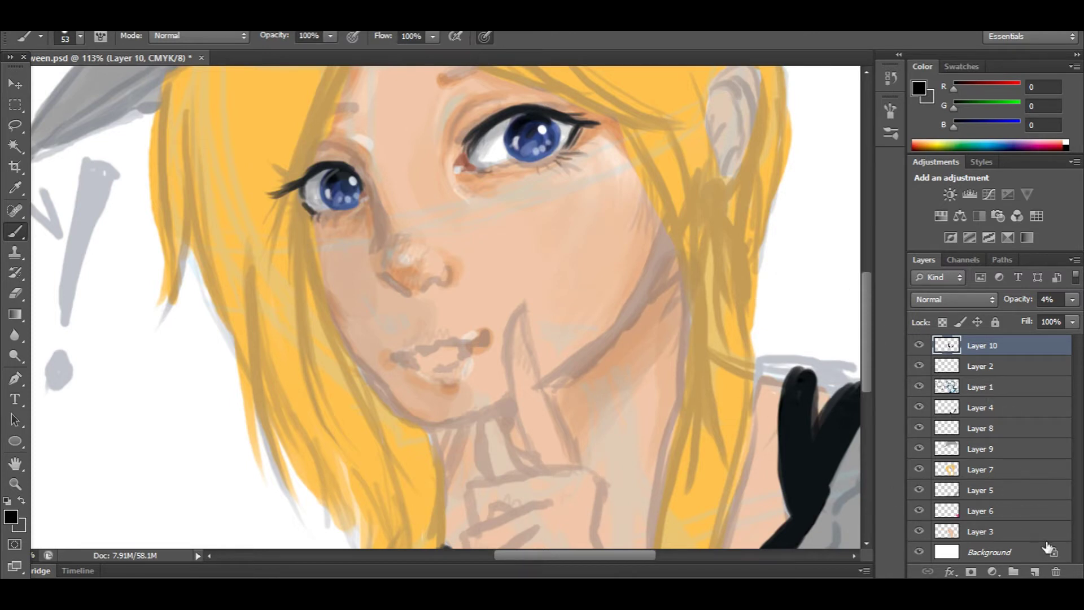
Add a new layer in Color Dodge mode and set the foreground color to muted blue, RGB 102, 123, 179.
{"action": "left_click", "coordinate": [1035, 572]}
{"action": "left_click", "coordinate": [11, 516]}
{"action": "left_click", "coordinate": [705, 434]}
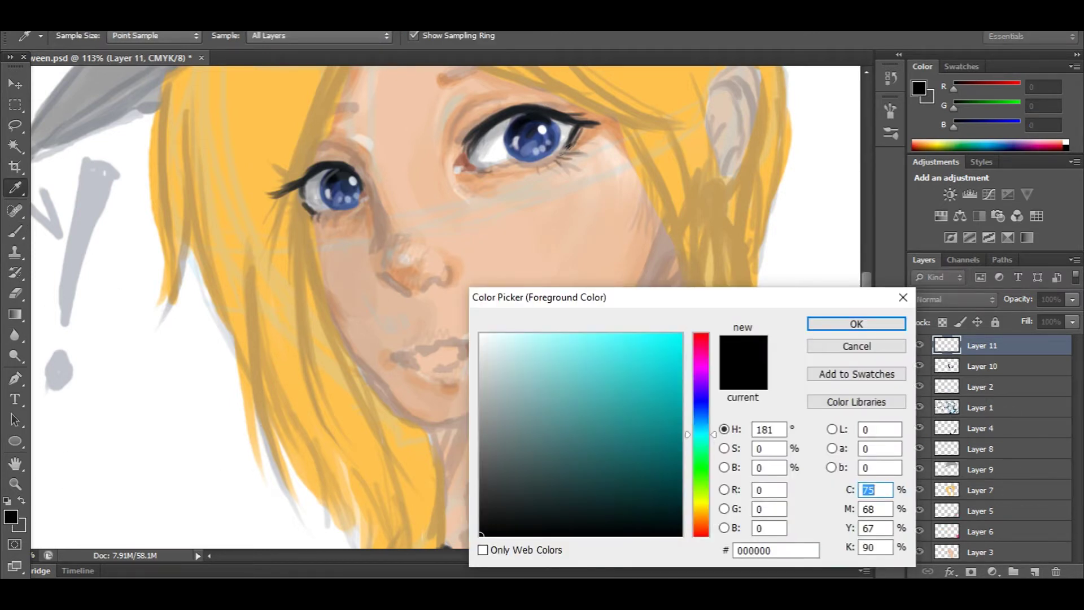
{"action": "left_click", "coordinate": [540, 150]}
{"action": "left_click", "coordinate": [857, 324]}
{"action": "left_click", "coordinate": [954, 300]}
{"action": "left_click", "coordinate": [951, 167]}
Brush a blue glow over both irises with a soft 36-pixel brush.
{"action": "right_click", "coordinate": [533, 98]}
{"action": "left_click", "coordinate": [569, 208]}
{"action": "left_click_drag", "start_coordinate": [581, 136], "coordinate": [587, 136]}
{"action": "left_click_drag", "start_coordinate": [516, 144], "coordinate": [550, 148]}
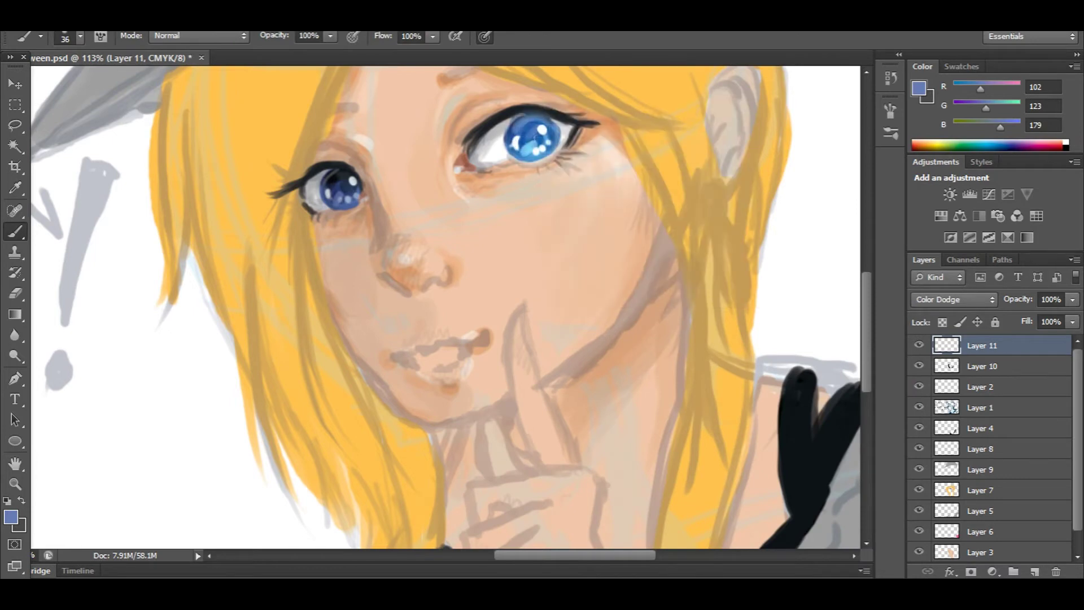
{"action": "left_click_drag", "start_coordinate": [331, 192], "coordinate": [353, 198]}
Lower the opacity of the iris glow layer.
{"action": "left_click", "coordinate": [1072, 299]}
{"action": "left_click_drag", "start_coordinate": [1073, 318], "coordinate": [1036, 318]}
{"action": "scroll", "coordinate": [565, 307], "scroll_direction": "up", "scroll_amount": 3}
{"action": "left_click", "coordinate": [1072, 299]}
Paint the irises in lighter blue, RGB 128, 150, 208, on another new layer with a 28-pixel brush.
{"action": "left_click", "coordinate": [11, 517]}
{"action": "left_click", "coordinate": [542, 356]}
{"action": "left_click", "coordinate": [557, 366]}
{"action": "left_click", "coordinate": [855, 324]}
{"action": "right_click", "coordinate": [537, 263]}
{"action": "left_click_drag", "start_coordinate": [576, 306], "coordinate": [570, 306]}
{"action": "left_click", "coordinate": [1035, 572]}
{"action": "left_click_drag", "start_coordinate": [521, 242], "coordinate": [553, 235]}
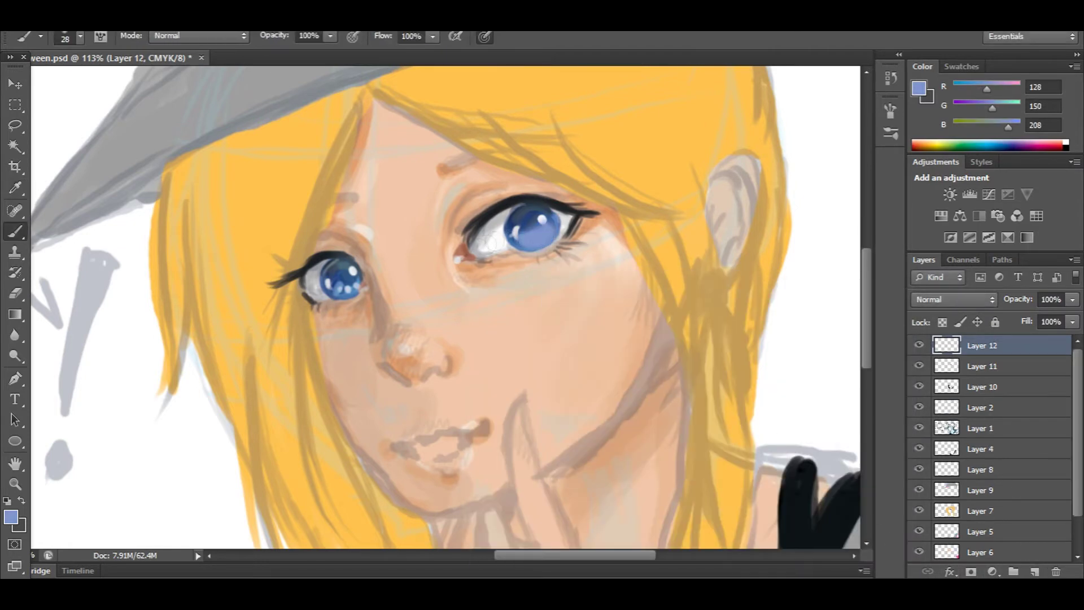
Switch the second iris glow layer to Color Dodge and reduce its opacity to 80%.
{"action": "left_click", "coordinate": [955, 299]}
{"action": "left_click", "coordinate": [966, 162]}
{"action": "left_click", "coordinate": [1072, 299]}
{"action": "left_click_drag", "start_coordinate": [1072, 318], "coordinate": [1056, 320]}
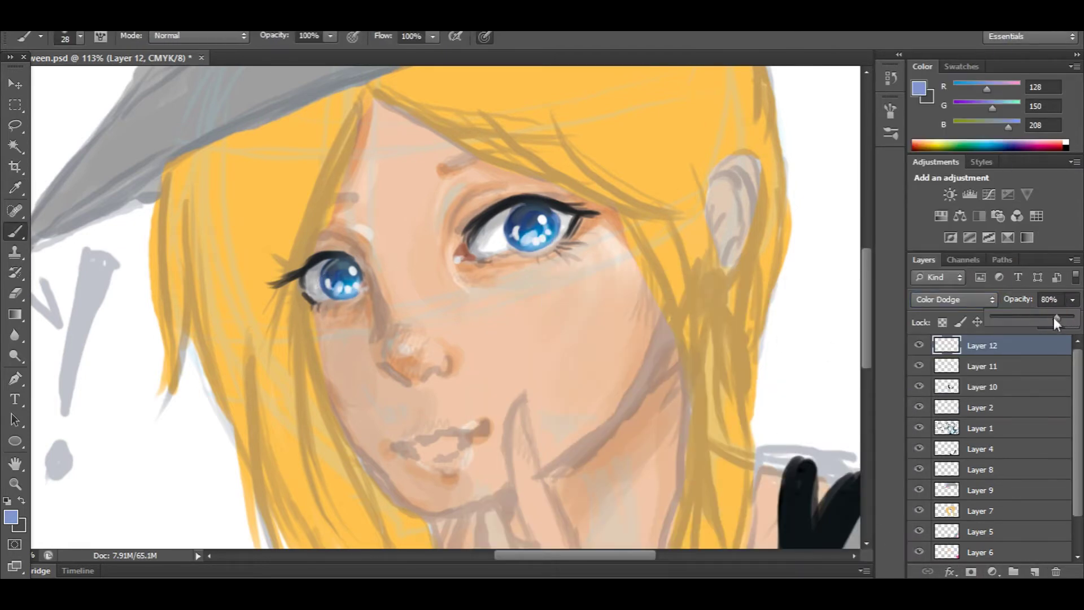
{"action": "left_click", "coordinate": [549, 210]}
{"action": "left_click_drag", "start_coordinate": [866, 300], "coordinate": [864, 319]}
Set the opacity of shadow Layer 10 to 6%.
{"action": "left_click", "coordinate": [983, 387]}
{"action": "left_click", "coordinate": [1073, 300]}
{"action": "left_click_drag", "start_coordinate": [1075, 318], "coordinate": [1001, 313]}
{"action": "scroll", "coordinate": [870, 318], "scroll_direction": "up", "scroll_amount": 3}
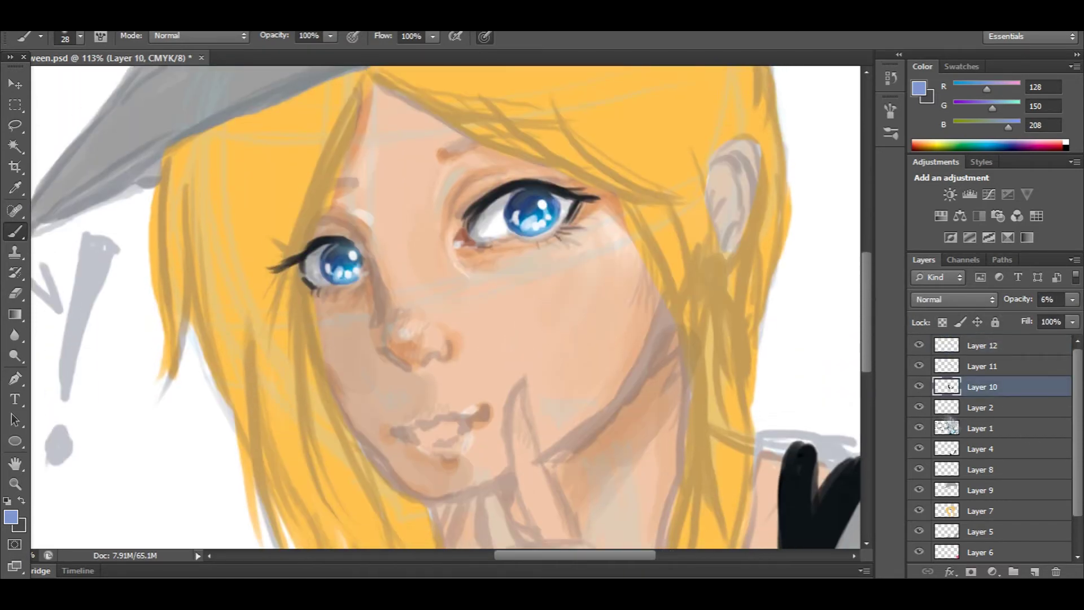
{"action": "scroll", "coordinate": [876, 326], "scroll_direction": "down", "scroll_amount": 2}
{"action": "scroll", "coordinate": [875, 328], "scroll_direction": "up", "scroll_amount": 2}
{"action": "scroll", "coordinate": [887, 350], "scroll_direction": "down", "scroll_amount": 3}
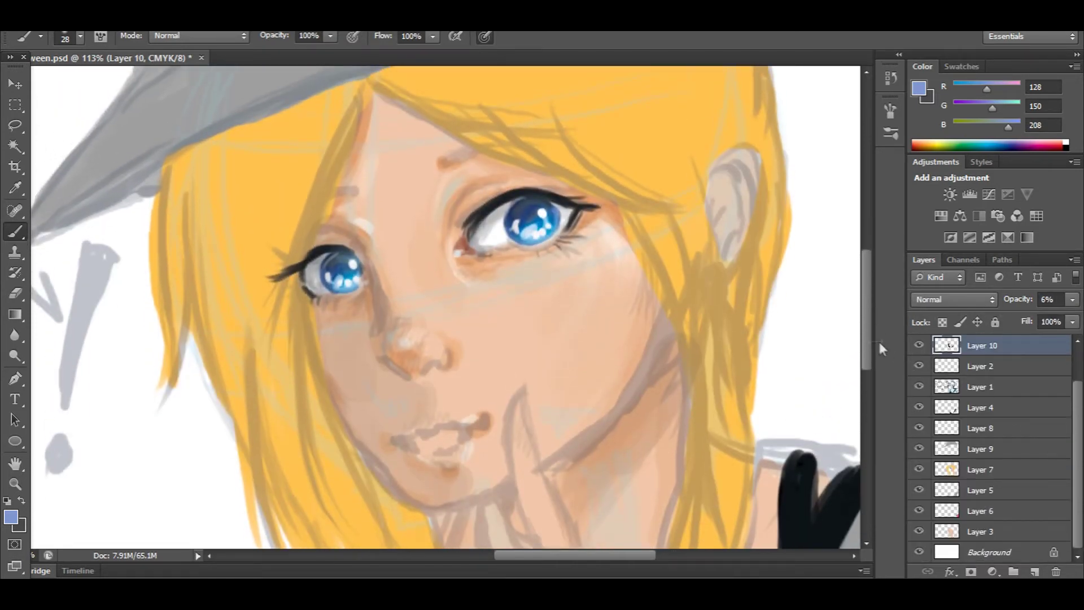
{"action": "scroll", "coordinate": [865, 357], "scroll_direction": "down", "scroll_amount": 3}
Check sketch Layer 1, and raise the opacity of Layer 4.
{"action": "left_click", "coordinate": [978, 391]}
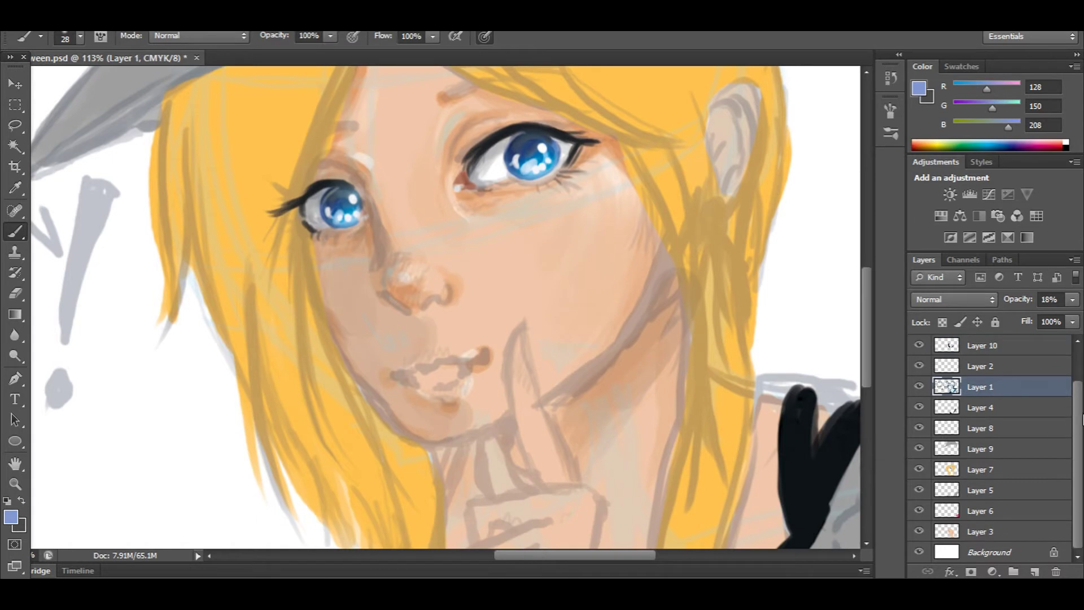
{"action": "left_click", "coordinate": [1017, 407]}
{"action": "left_click", "coordinate": [1073, 299]}
{"action": "left_click_drag", "start_coordinate": [1037, 318], "coordinate": [1076, 321]}
Set the opacity of shadow Layer 10 to 5%.
{"action": "left_click_drag", "start_coordinate": [1079, 423], "coordinate": [1080, 402]}
{"action": "left_click", "coordinate": [1010, 371]}
{"action": "left_click", "coordinate": [1072, 299]}
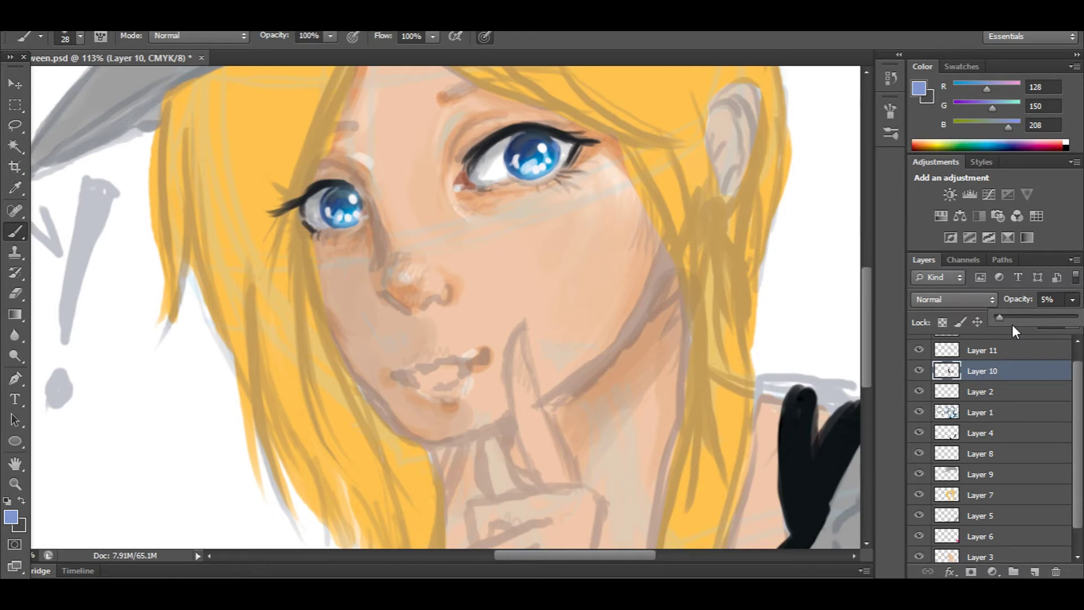
{"action": "left_click", "coordinate": [842, 386]}
{"action": "left_click_drag", "start_coordinate": [866, 385], "coordinate": [864, 362]}
{"action": "scroll", "coordinate": [869, 317], "scroll_direction": "down", "scroll_amount": 3}
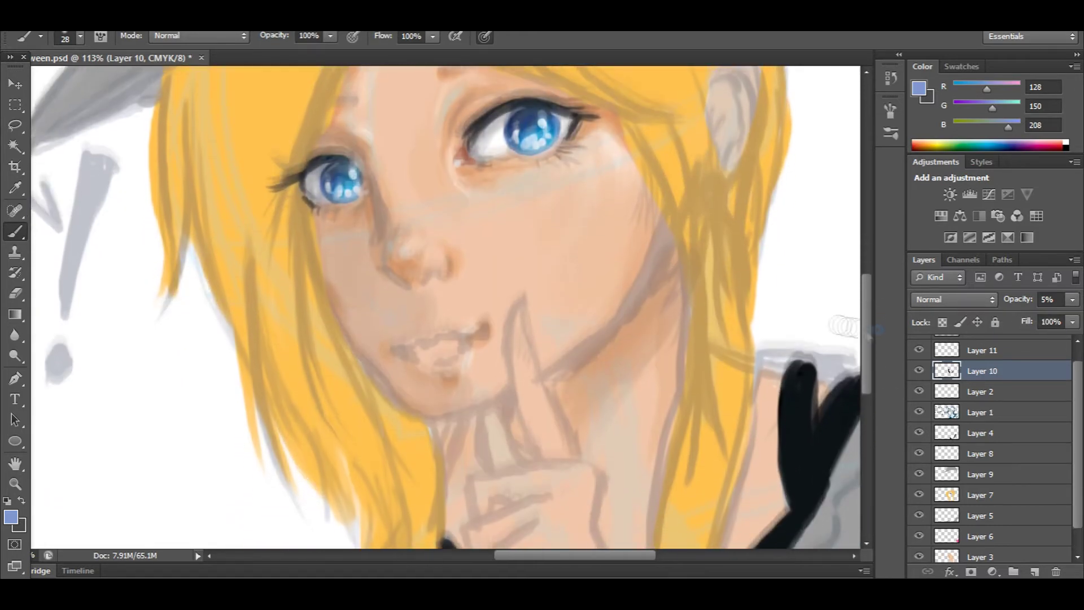
On Layer 3, paint an orange-brown shadow (RGB 202, 122, 65) along the neck beneath the jawline.
{"action": "right_click", "coordinate": [249, 414]}
{"action": "left_click_drag", "start_coordinate": [326, 408], "coordinate": [324, 408]}
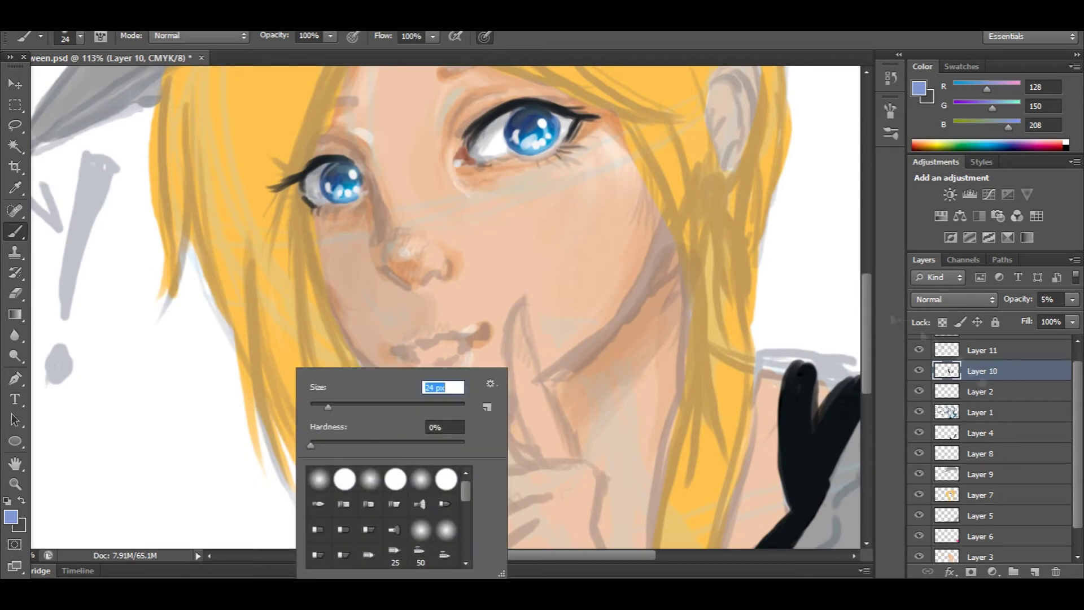
{"action": "left_click", "coordinate": [981, 382]}
{"action": "scroll", "coordinate": [980, 429], "scroll_direction": "down", "scroll_amount": 1}
{"action": "scroll", "coordinate": [980, 469], "scroll_direction": "up", "scroll_amount": 1}
{"action": "left_click_drag", "start_coordinate": [864, 340], "coordinate": [863, 323]}
{"action": "scroll", "coordinate": [1080, 429], "scroll_direction": "down", "scroll_amount": 2}
{"action": "left_click", "coordinate": [979, 532]}
{"action": "left_click", "coordinate": [10, 516]}
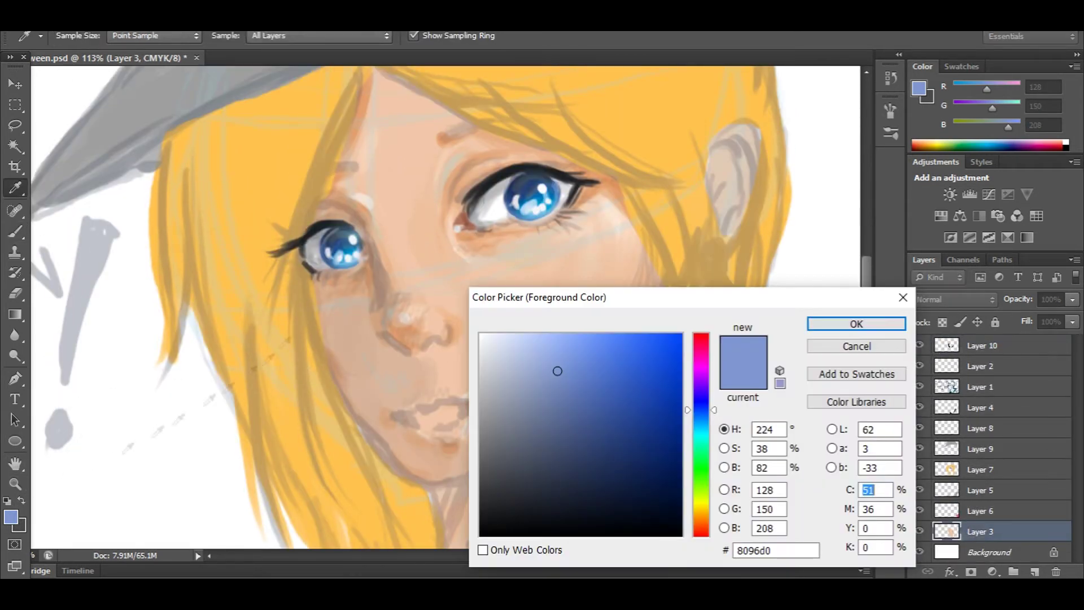
{"action": "left_click", "coordinate": [587, 212]}
{"action": "left_click", "coordinate": [616, 375]}
{"action": "left_click", "coordinate": [857, 323]}
{"action": "right_click", "coordinate": [676, 375]}
{"action": "left_click_drag", "start_coordinate": [750, 406], "coordinate": [762, 406]}
{"action": "mouse_move", "coordinate": [671, 322]}
{"action": "left_mouse_down"}
{"action": "mouse_move", "coordinate": [655, 366]}
{"action": "mouse_move", "coordinate": [664, 322]}
{"action": "mouse_move", "coordinate": [605, 398]}
{"action": "left_mouse_up"}
{"action": "left_click_drag", "start_coordinate": [570, 436], "coordinate": [552, 454]}
Choose another brush tip at 39 px and deepen the neck shadow under the jaw.
{"action": "right_click", "coordinate": [660, 425]}
{"action": "left_click_drag", "start_coordinate": [842, 497], "coordinate": [842, 542]}
{"action": "left_click", "coordinate": [789, 552]}
{"action": "right_click", "coordinate": [655, 427]}
{"action": "left_click_drag", "start_coordinate": [738, 407], "coordinate": [709, 408]}
{"action": "left_click", "coordinate": [670, 332]}
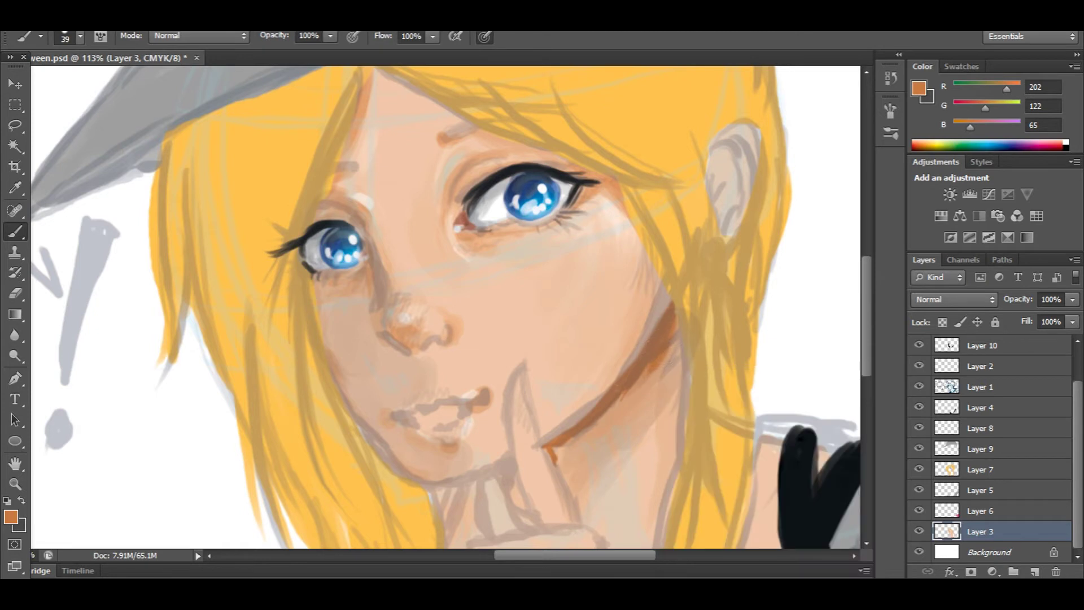
Pick a softer skin shadow color and shade the forehead along the hairline.
{"action": "scroll", "coordinate": [565, 457], "scroll_direction": "up", "scroll_amount": 2}
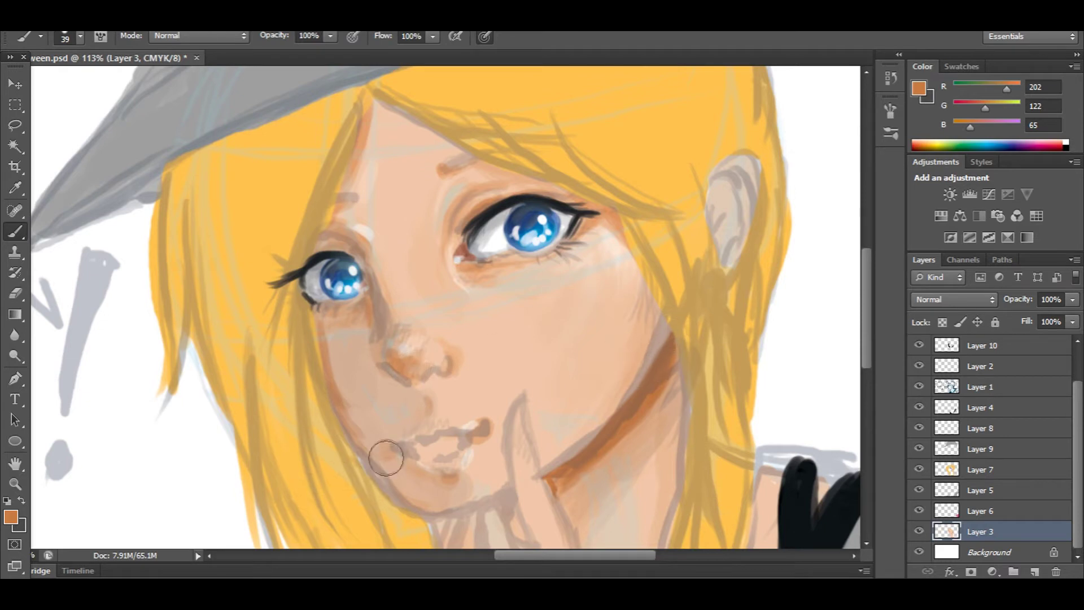
{"action": "scroll", "coordinate": [489, 490], "scroll_direction": "up", "scroll_amount": 2}
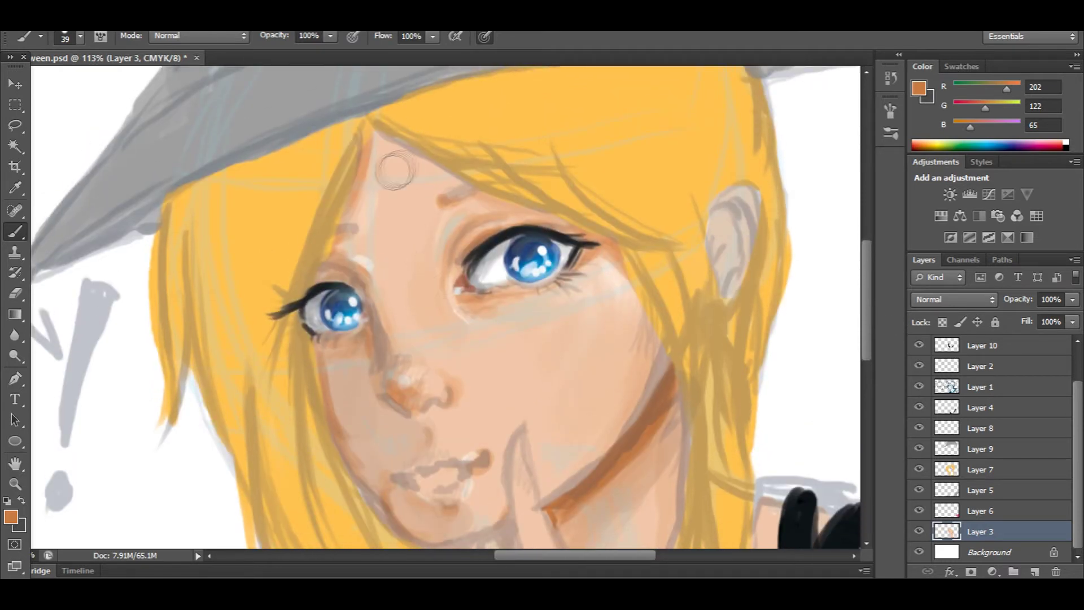
{"action": "left_click", "coordinate": [11, 517]}
{"action": "left_click", "coordinate": [575, 359]}
{"action": "left_click", "coordinate": [854, 324]}
{"action": "left_click_drag", "start_coordinate": [373, 134], "coordinate": [341, 222]}
Smooth the skin beside the eye and under the nose with a light skin tone (RGB 241, 199, 169).
{"action": "left_click", "coordinate": [11, 517]}
{"action": "left_click", "coordinate": [539, 345]}
{"action": "left_click", "coordinate": [855, 322]}
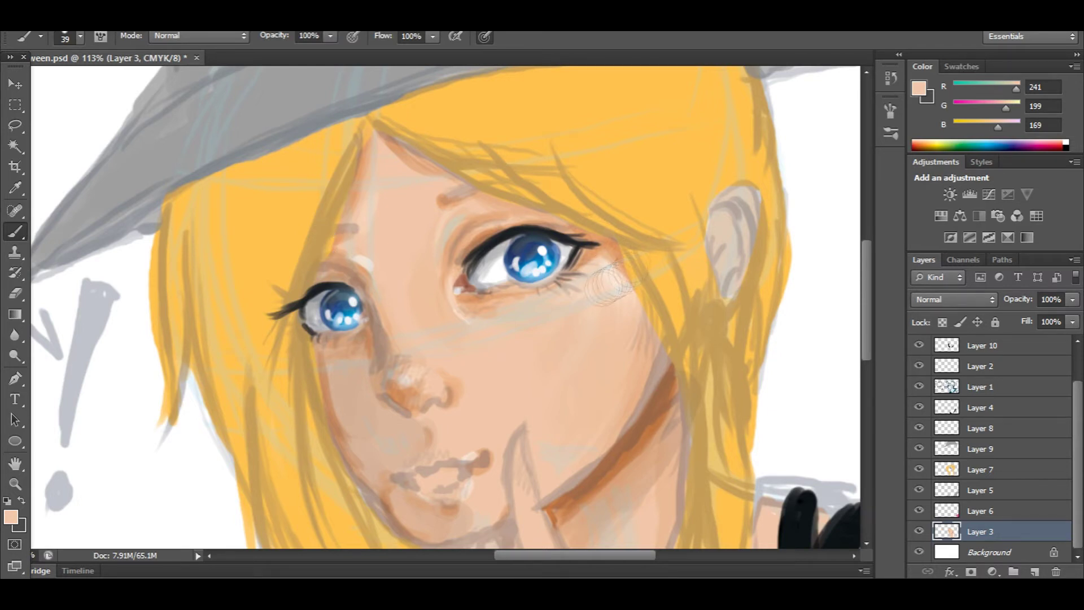
{"action": "scroll", "coordinate": [867, 303], "scroll_direction": "down", "scroll_amount": 3}
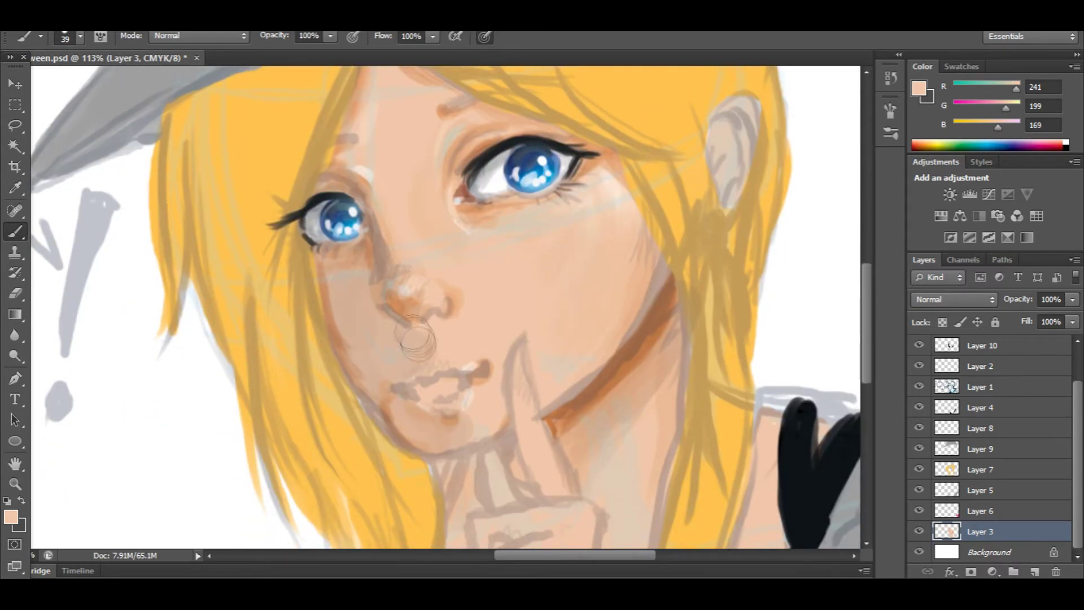
Paint the lips in pink (RGB 229, 119, 194) with a 23 px brush.
{"action": "left_click", "coordinate": [10, 516]}
{"action": "left_click_drag", "start_coordinate": [607, 300], "coordinate": [724, 178]}
{"action": "left_click", "coordinate": [816, 236]}
{"action": "left_click", "coordinate": [679, 227]}
{"action": "left_click_drag", "start_coordinate": [679, 226], "coordinate": [692, 233]}
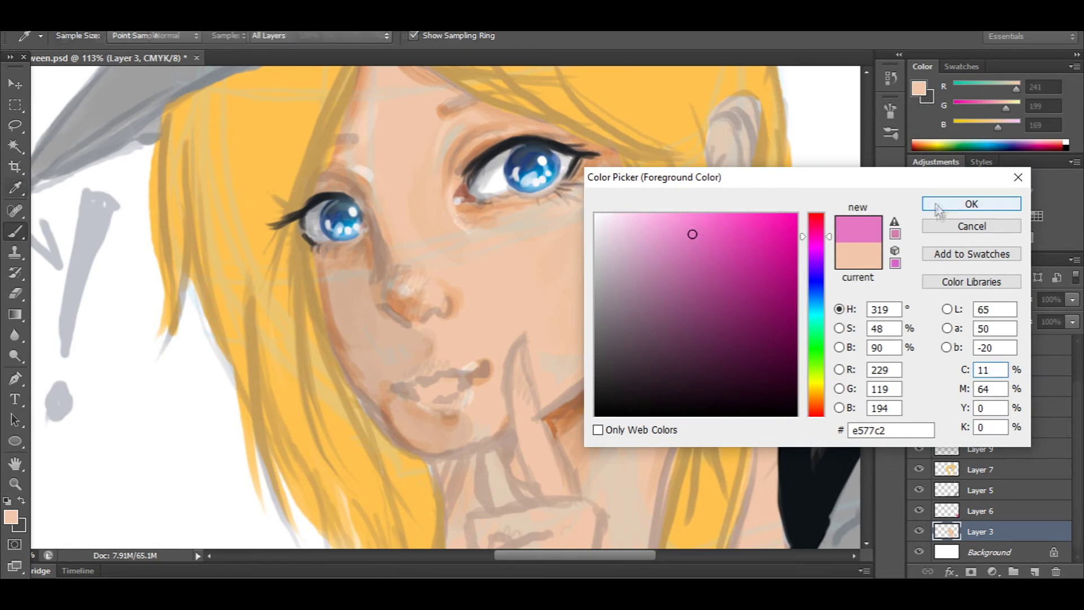
{"action": "left_click", "coordinate": [942, 208]}
{"action": "right_click", "coordinate": [592, 292]}
{"action": "left_click_drag", "start_coordinate": [648, 333], "coordinate": [623, 333]}
{"action": "mouse_move", "coordinate": [426, 369]}
{"action": "left_mouse_down"}
{"action": "mouse_move", "coordinate": [467, 371]}
{"action": "mouse_move", "coordinate": [418, 372]}
{"action": "mouse_move", "coordinate": [457, 403]}
{"action": "mouse_move", "coordinate": [428, 400]}
{"action": "mouse_move", "coordinate": [435, 389]}
{"action": "mouse_move", "coordinate": [416, 391]}
{"action": "mouse_move", "coordinate": [457, 388]}
{"action": "left_mouse_up"}
Fill the teeth between the lips with white.
{"action": "left_click", "coordinate": [12, 516]}
{"action": "left_click", "coordinate": [596, 215]}
{"action": "left_click", "coordinate": [971, 204]}
Paint highlights on the lips in light pink (RGB 240, 161, 193) and a paler pink.
{"action": "left_click", "coordinate": [12, 517]}
{"action": "left_click", "coordinate": [658, 226]}
{"action": "left_click", "coordinate": [972, 204]}
{"action": "key", "text": "b"}
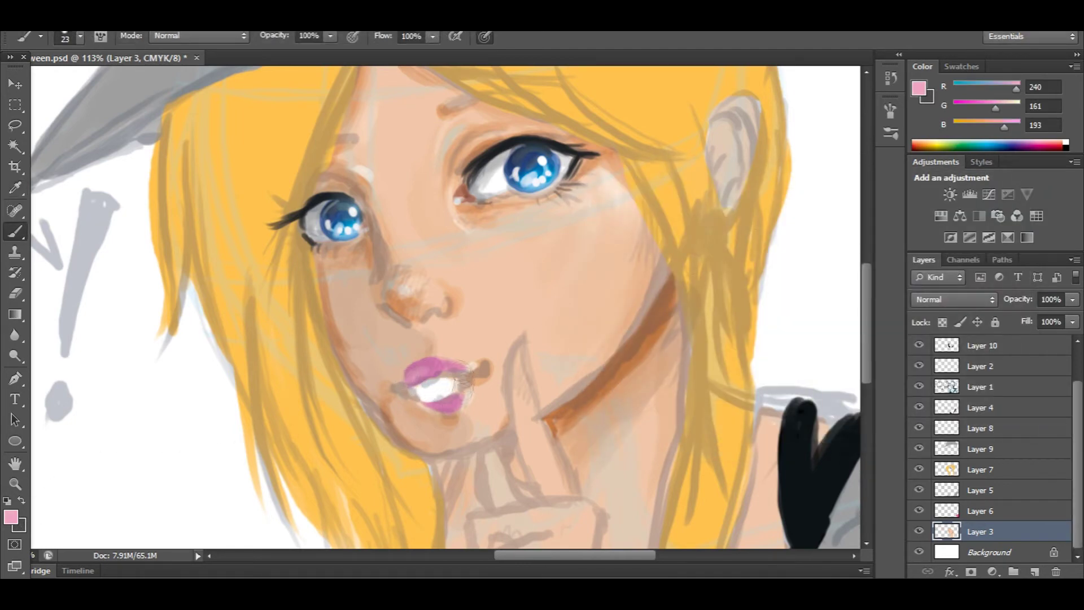
{"action": "left_click_drag", "start_coordinate": [411, 391], "coordinate": [427, 366]}
{"action": "left_click", "coordinate": [10, 517]}
{"action": "left_click", "coordinate": [629, 213]}
{"action": "left_click", "coordinate": [971, 204]}
Refine the upper lip with a medium pink and a smaller brush.
{"action": "left_click", "coordinate": [17, 519]}
{"action": "left_click", "coordinate": [685, 220]}
{"action": "left_click", "coordinate": [969, 203]}
{"action": "right_click", "coordinate": [570, 323]}
{"action": "left_click", "coordinate": [615, 362]}
{"action": "left_click", "coordinate": [597, 362]}
{"action": "left_click", "coordinate": [435, 366]}
{"action": "mouse_move", "coordinate": [868, 312]}
{"action": "left_mouse_down"}
{"action": "mouse_move", "coordinate": [868, 344]}
{"action": "mouse_move", "coordinate": [868, 308]}
{"action": "left_mouse_up"}
Add a pale pink highlight to the lower lip with a 6 px brush.
{"action": "left_click", "coordinate": [15, 518]}
{"action": "left_click", "coordinate": [614, 212]}
{"action": "left_click", "coordinate": [971, 204]}
{"action": "right_click", "coordinate": [537, 368]}
{"action": "left_click", "coordinate": [556, 407]}
{"action": "left_click", "coordinate": [442, 426]}
Deepen the upper lip near the mouth corner with deep pink (RGB 216, 58, 121).
{"action": "left_click", "coordinate": [11, 517]}
{"action": "left_click", "coordinate": [743, 245]}
{"action": "left_click", "coordinate": [969, 204]}
{"action": "left_click", "coordinate": [460, 389]}
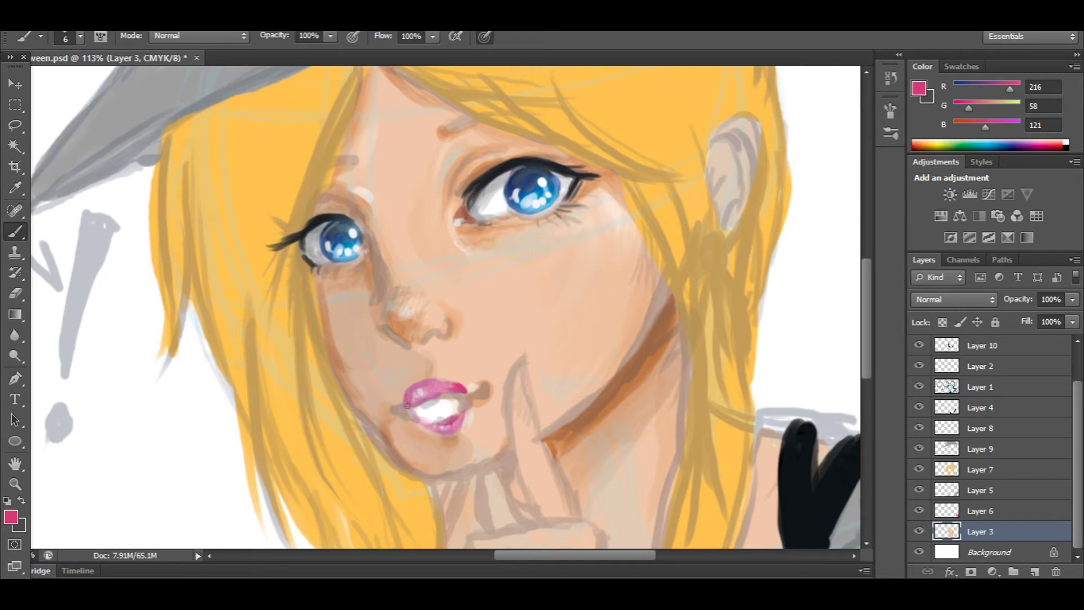
Draw a dark grey line (RGB 100, 100, 100) between the upper lip and the teeth.
{"action": "key", "text": "d"}
{"action": "left_click", "coordinate": [10, 517]}
{"action": "left_click_drag", "start_coordinate": [620, 346], "coordinate": [595, 338]}
{"action": "left_click", "coordinate": [970, 203]}
{"action": "left_click_drag", "start_coordinate": [411, 412], "coordinate": [431, 403]}
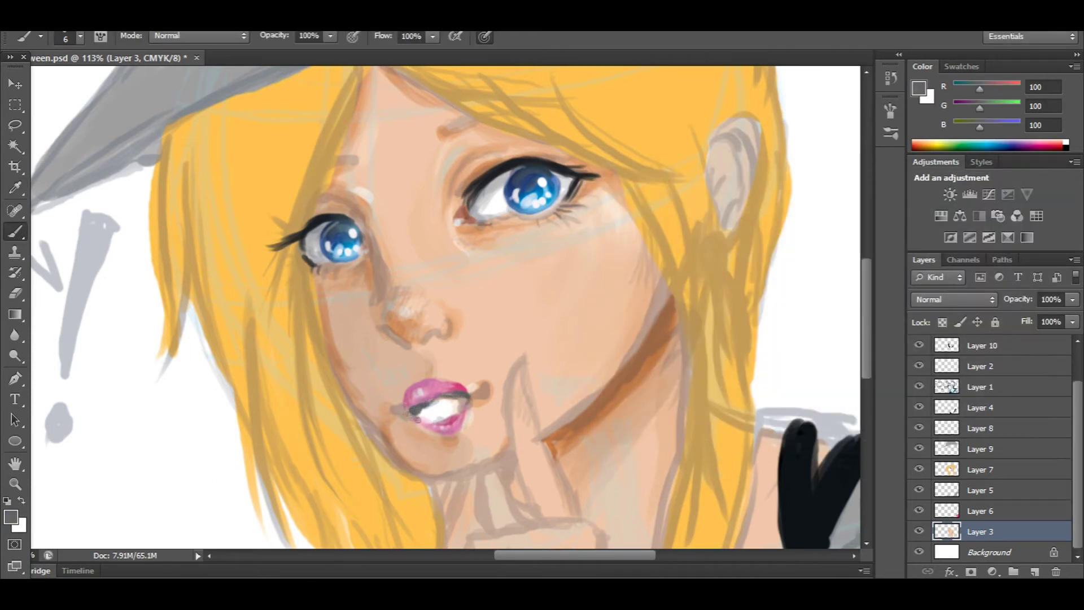
Shade the teeth in light grey (RGB 198, 196, 196) with a 26 px brush.
{"action": "left_click", "coordinate": [11, 516]}
{"action": "left_click_drag", "start_coordinate": [601, 361], "coordinate": [600, 257]}
{"action": "left_click", "coordinate": [970, 204]}
{"action": "right_click", "coordinate": [610, 370]}
{"action": "left_click_drag", "start_coordinate": [636, 405], "coordinate": [643, 404]}
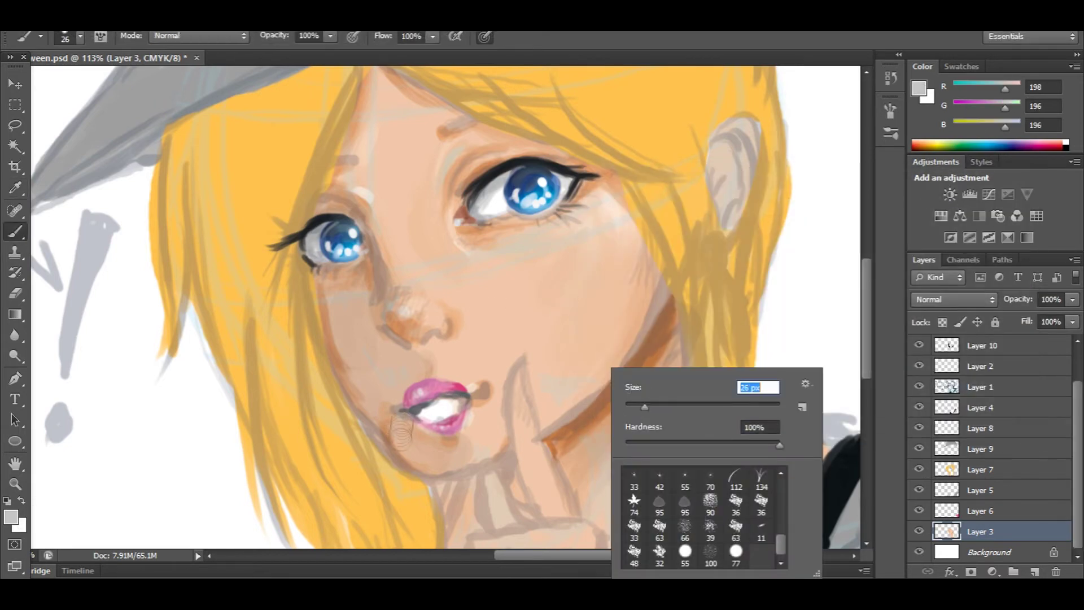
{"action": "left_click_drag", "start_coordinate": [413, 415], "coordinate": [440, 408]}
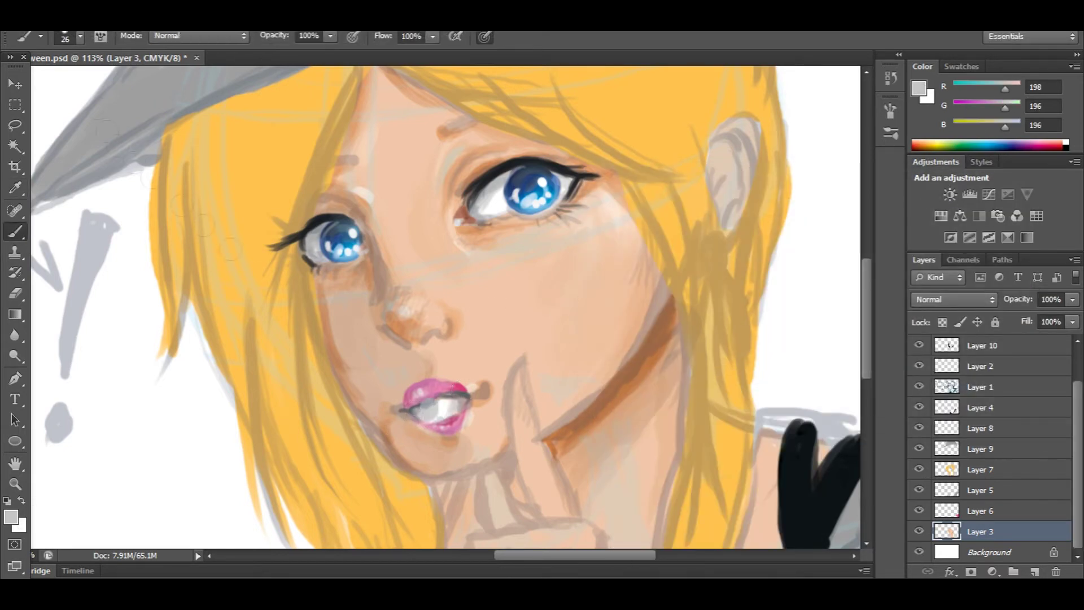
Shade the skin below the lips in tan (RGB 218, 166, 128) with a 30 px brush, undoing the last stroke.
{"action": "left_click_drag", "start_coordinate": [864, 297], "coordinate": [865, 300]}
{"action": "left_click", "coordinate": [10, 516]}
{"action": "left_click", "coordinate": [388, 369]}
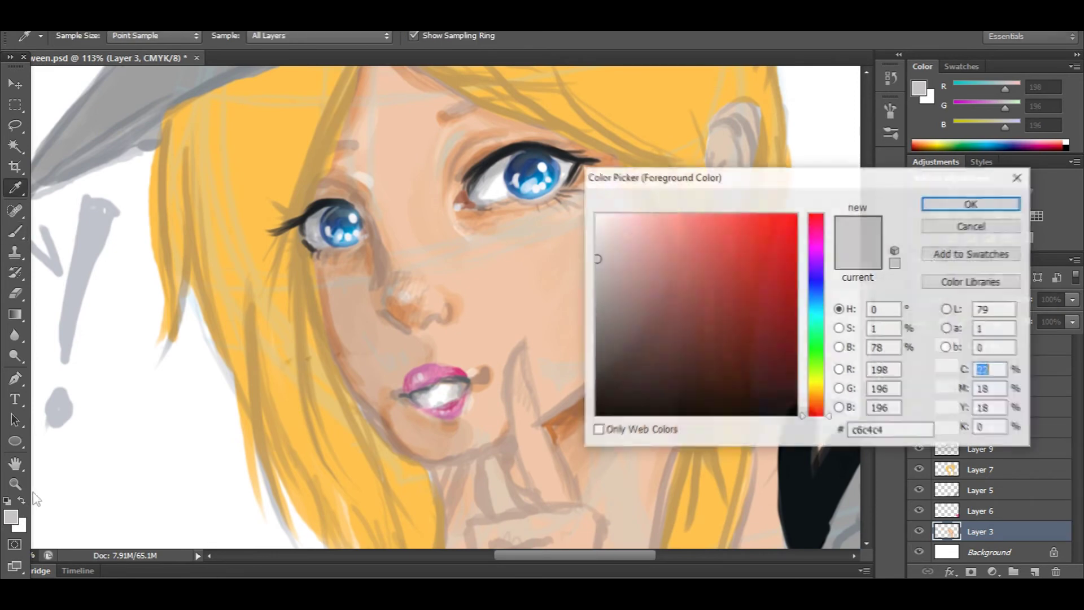
{"action": "left_click", "coordinate": [395, 407]}
{"action": "left_click", "coordinate": [970, 204]}
{"action": "right_click", "coordinate": [483, 342]}
{"action": "left_click_drag", "start_coordinate": [517, 376], "coordinate": [518, 376]}
{"action": "left_click", "coordinate": [421, 430]}
{"action": "left_click", "coordinate": [99, 17]}
{"action": "left_click", "coordinate": [125, 43]}
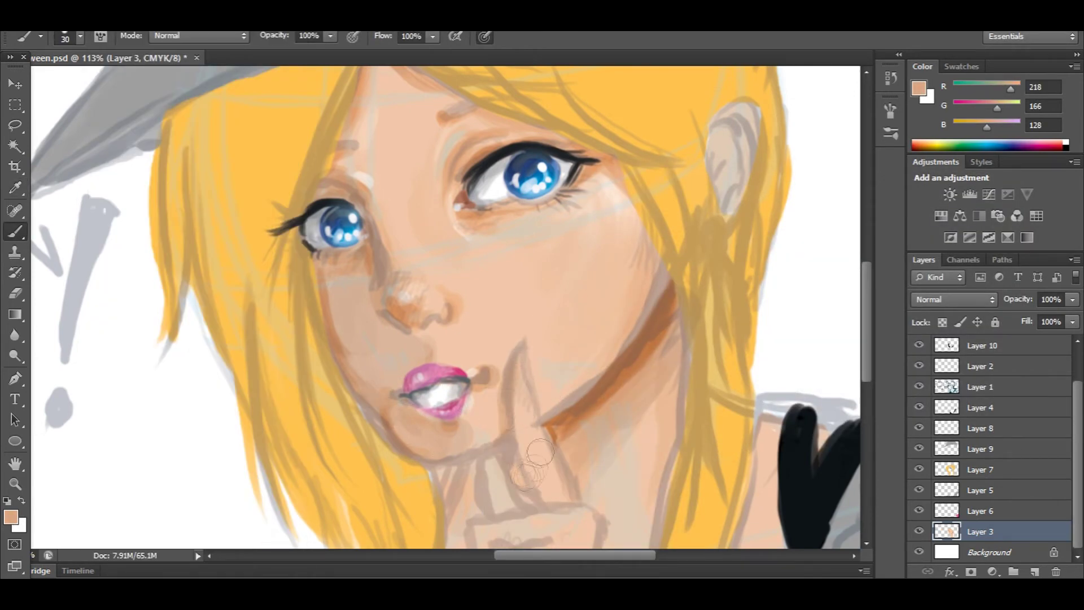
Paint a brown shadow (RGB 189, 132, 90) along the raised finger with a 24 px brush.
{"action": "key", "text": "i"}
{"action": "left_click", "coordinate": [11, 516]}
{"action": "left_click", "coordinate": [701, 266]}
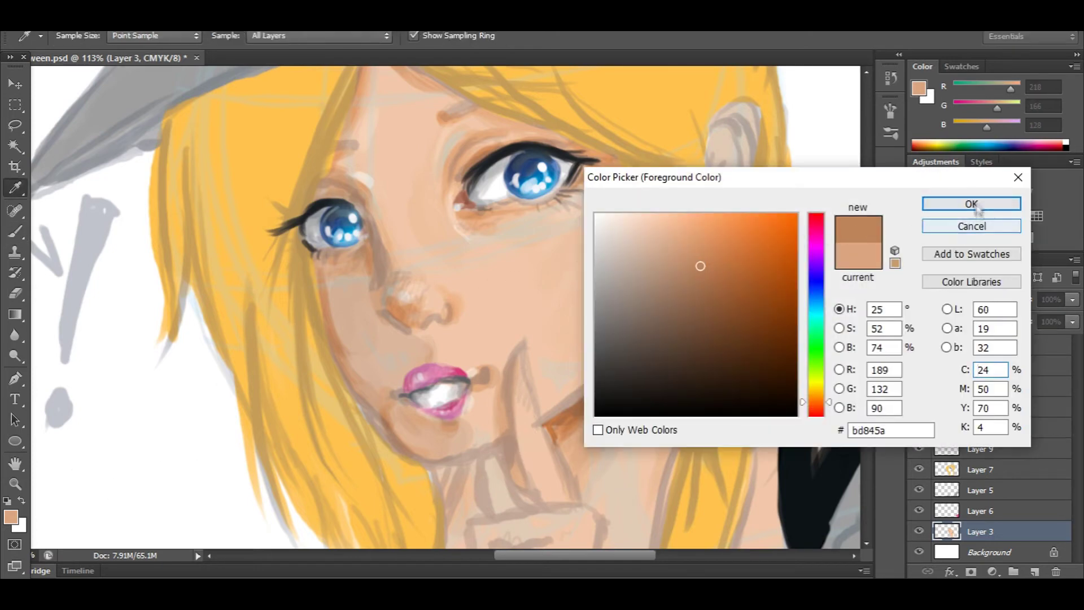
{"action": "left_click", "coordinate": [969, 204]}
{"action": "right_click", "coordinate": [676, 340]}
{"action": "left_click_drag", "start_coordinate": [709, 377], "coordinate": [706, 378]}
{"action": "left_click", "coordinate": [511, 411]}
Shade the cheek edge beside the hair, blending with a lighter tan (RGB 210, 146, 99).
{"action": "left_click_drag", "start_coordinate": [646, 227], "coordinate": [658, 263]}
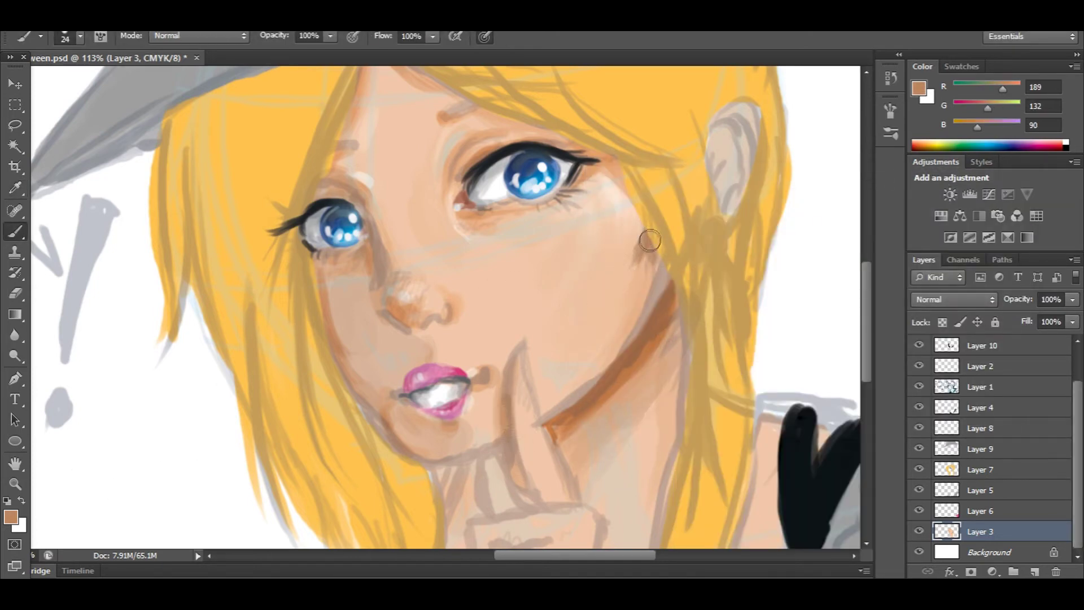
{"action": "left_click_drag", "start_coordinate": [867, 283], "coordinate": [867, 267]}
{"action": "mouse_move", "coordinate": [646, 294]}
{"action": "left_mouse_down"}
{"action": "mouse_move", "coordinate": [654, 342]}
{"action": "mouse_move", "coordinate": [644, 310]}
{"action": "left_mouse_up"}
{"action": "left_click", "coordinate": [11, 517]}
{"action": "left_click", "coordinate": [683, 233]}
{"action": "left_click", "coordinate": [970, 204]}
{"action": "left_click", "coordinate": [10, 516]}
{"action": "left_click", "coordinate": [702, 249]}
{"action": "left_click", "coordinate": [948, 205]}
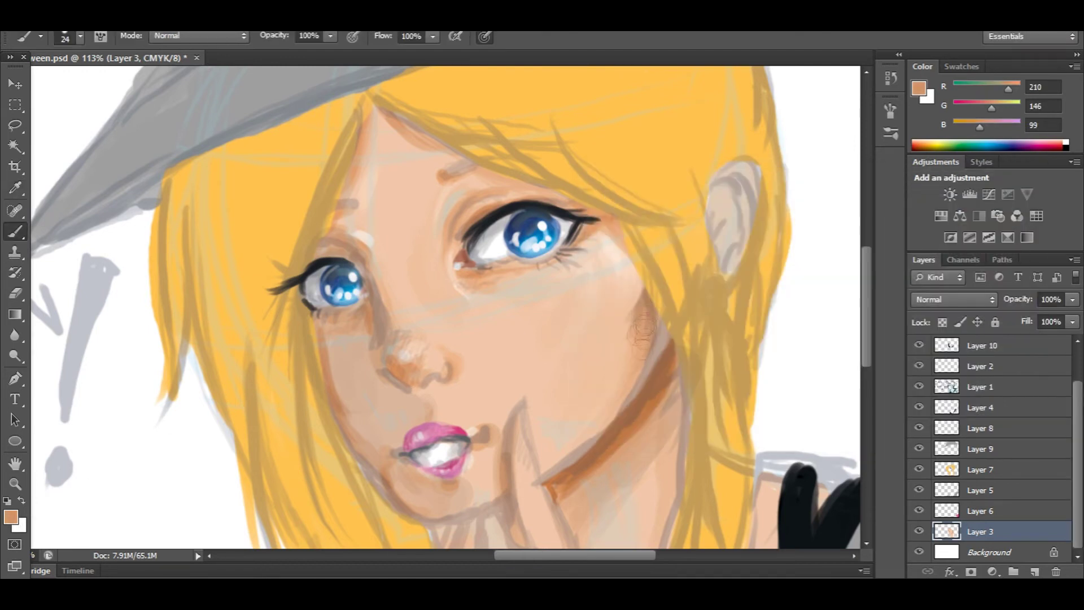
Shade the skin between the nose and upper lip and around the mouth corner in the same tan.
{"action": "left_click_drag", "start_coordinate": [442, 387], "coordinate": [487, 435]}
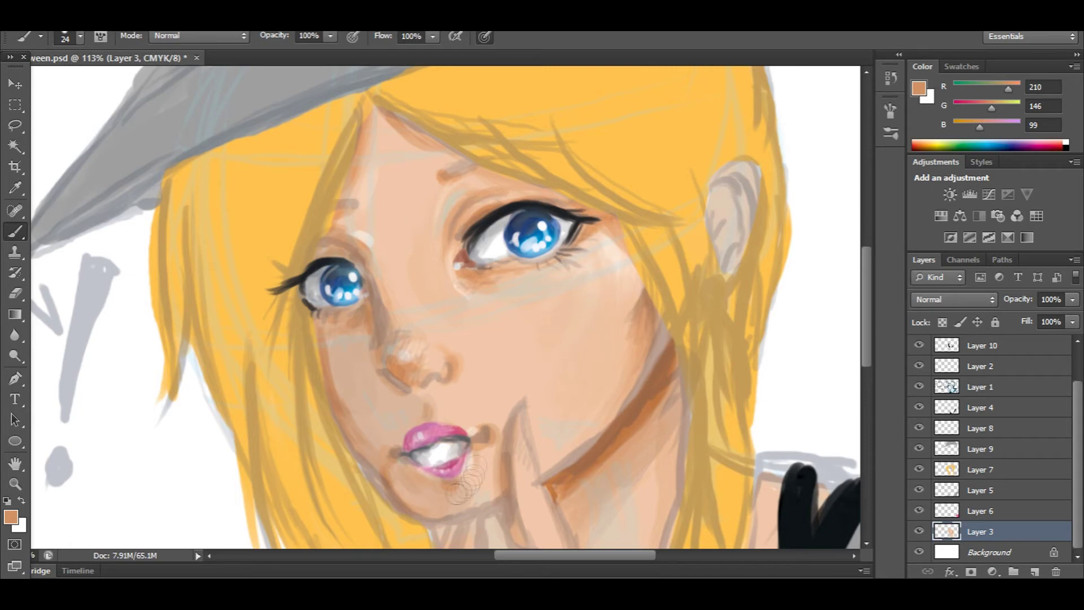
{"action": "scroll", "coordinate": [879, 353], "scroll_direction": "down", "scroll_amount": 2}
{"action": "scroll", "coordinate": [879, 353], "scroll_direction": "up", "scroll_amount": 2}
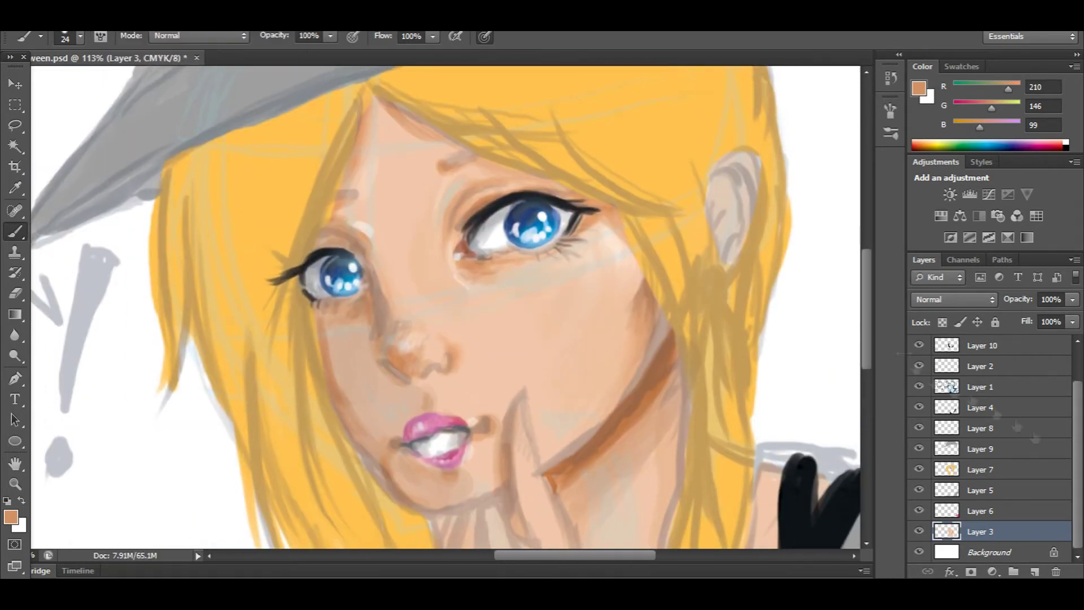
On Layer 7, try a dark grey (RGB 76, 76, 76) upper lash stroke, undo it, and redraw it with a 12 px brush.
{"action": "scroll", "coordinate": [1076, 373], "scroll_direction": "up", "scroll_amount": 2}
{"action": "left_click_drag", "start_coordinate": [1079, 380], "coordinate": [1079, 403]}
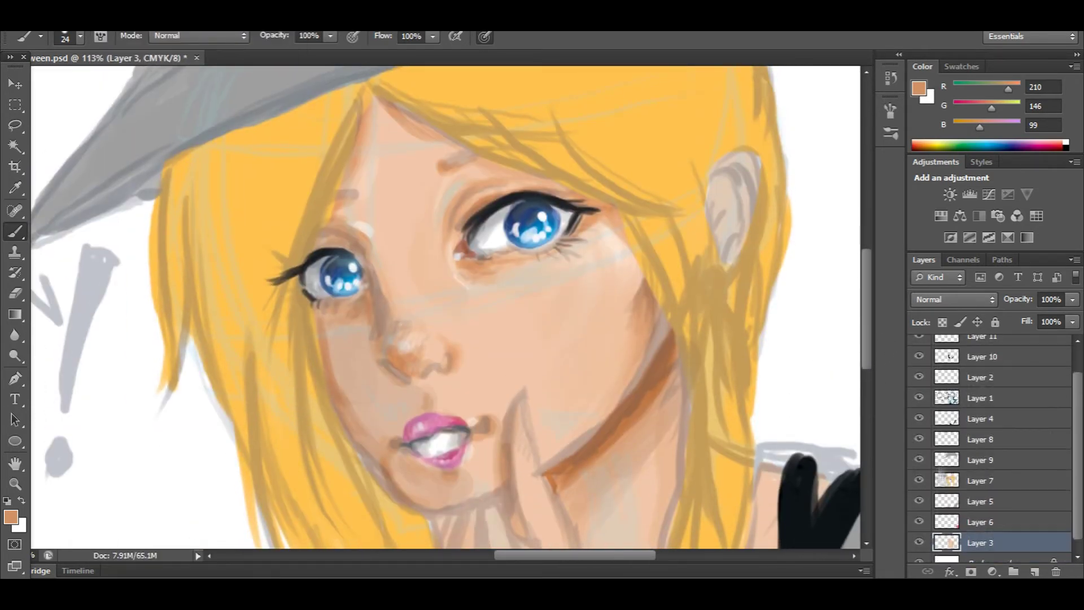
{"action": "left_click", "coordinate": [994, 481]}
{"action": "left_click", "coordinate": [11, 517]}
{"action": "left_click", "coordinate": [596, 355]}
{"action": "left_click", "coordinate": [971, 203]}
{"action": "left_click_drag", "start_coordinate": [520, 199], "coordinate": [485, 210]}
{"action": "left_click", "coordinate": [97, 23]}
{"action": "left_click", "coordinate": [128, 44]}
{"action": "right_click", "coordinate": [506, 346]}
{"action": "left_click_drag", "start_coordinate": [538, 387], "coordinate": [531, 388]}
{"action": "left_click", "coordinate": [504, 205]}
Paint the lower lashes of the eyes in black.
{"action": "left_click", "coordinate": [11, 516]}
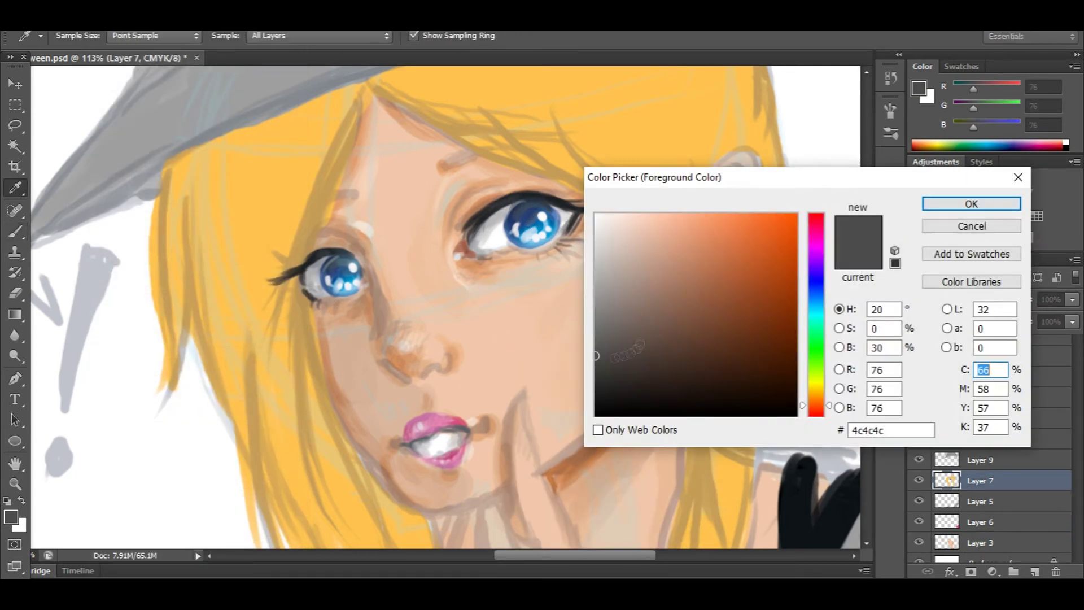
{"action": "left_click", "coordinate": [598, 414]}
{"action": "left_click", "coordinate": [970, 204]}
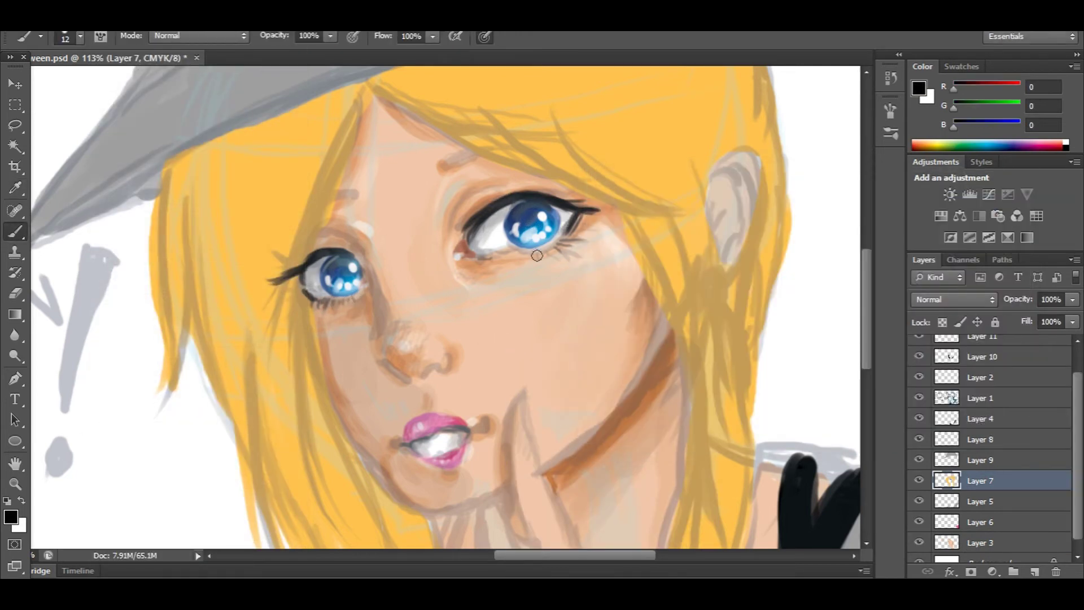
Paint the lower eyelid rim with pale skin tones, ending with RGB 252, 229, 222.
{"action": "left_click", "coordinate": [11, 517]}
{"action": "left_click", "coordinate": [564, 240]}
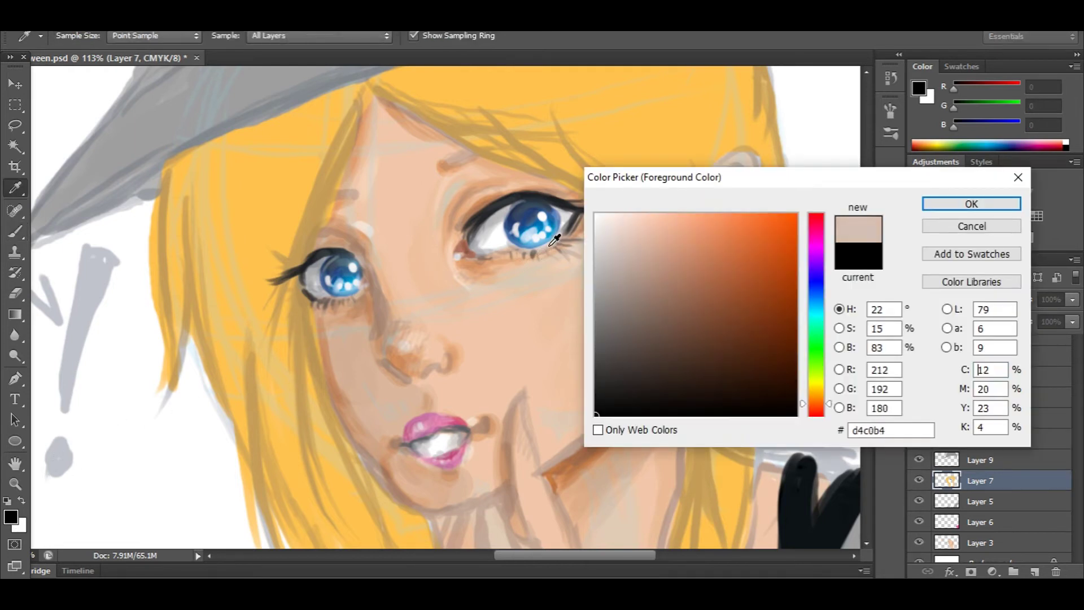
{"action": "key", "text": "Return"}
{"action": "left_click", "coordinate": [10, 516]}
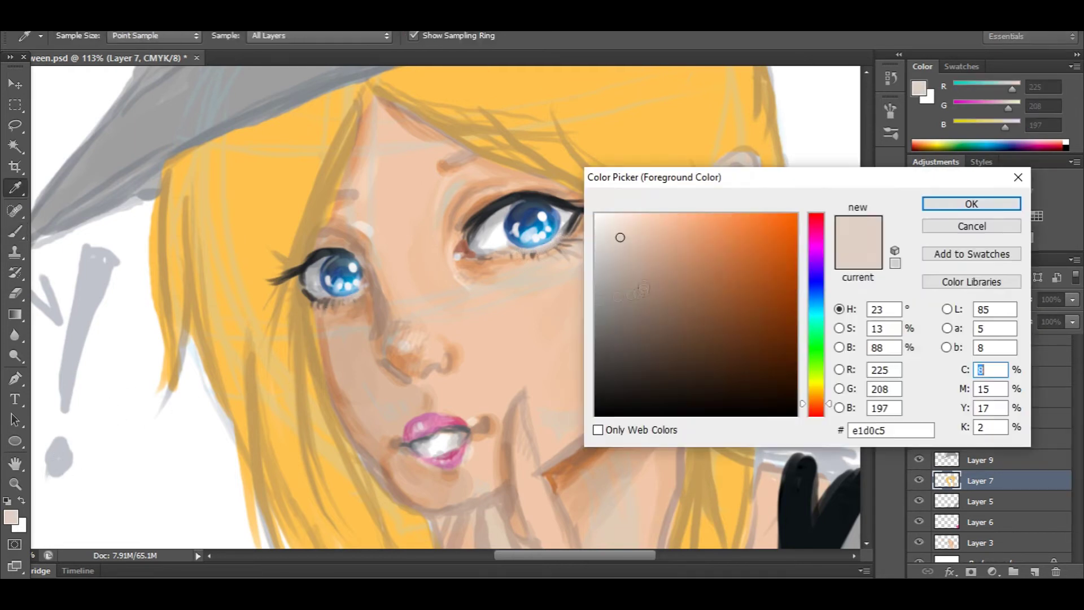
{"action": "mouse_move", "coordinate": [618, 235]}
{"action": "left_mouse_down"}
{"action": "mouse_move", "coordinate": [598, 216]}
{"action": "mouse_move", "coordinate": [617, 229]}
{"action": "mouse_move", "coordinate": [619, 215]}
{"action": "left_mouse_up"}
{"action": "key", "text": "Return"}
{"action": "key", "text": "b"}
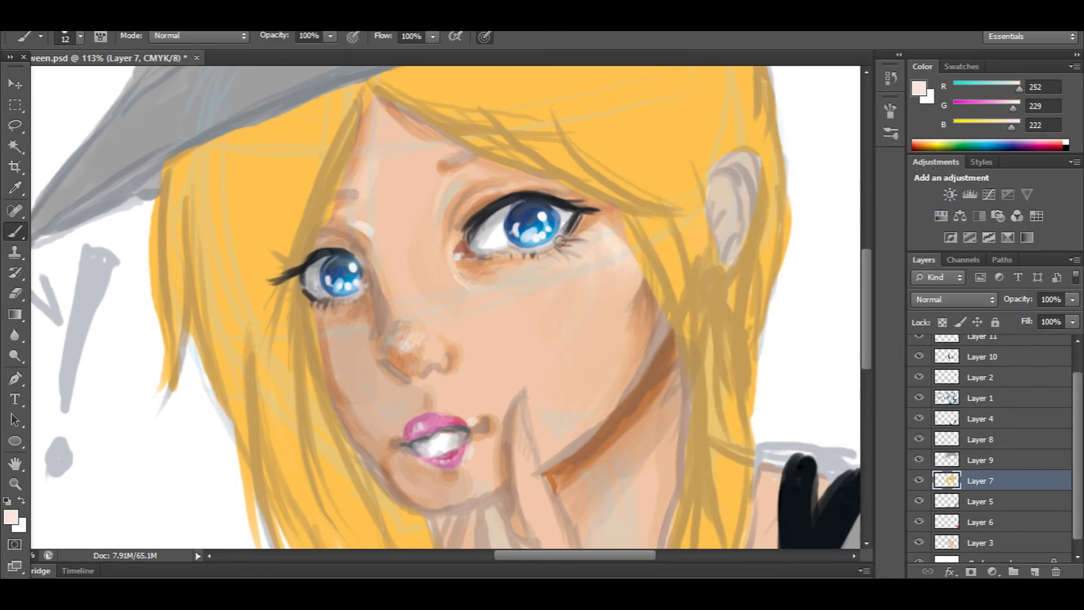
Touch up the lower eyelid with peach (RGB 238, 184, 167) and light grey (RGB 192, 192, 192).
{"action": "left_click", "coordinate": [11, 517]}
{"action": "left_click", "coordinate": [653, 230]}
{"action": "key", "text": "Return"}
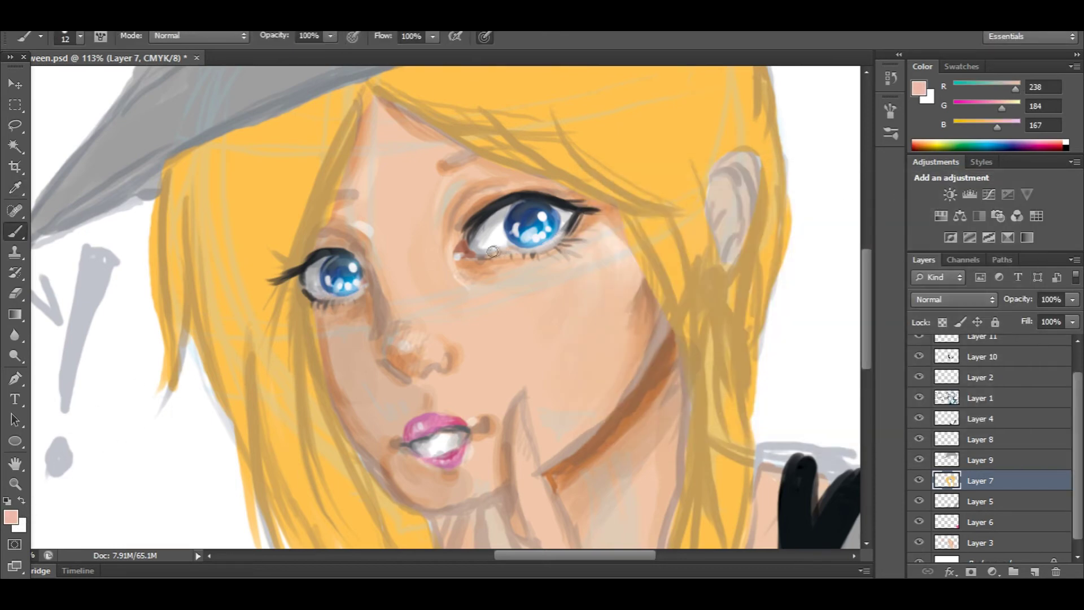
{"action": "left_click", "coordinate": [10, 517]}
{"action": "left_click", "coordinate": [596, 263]}
{"action": "key", "text": "Return"}
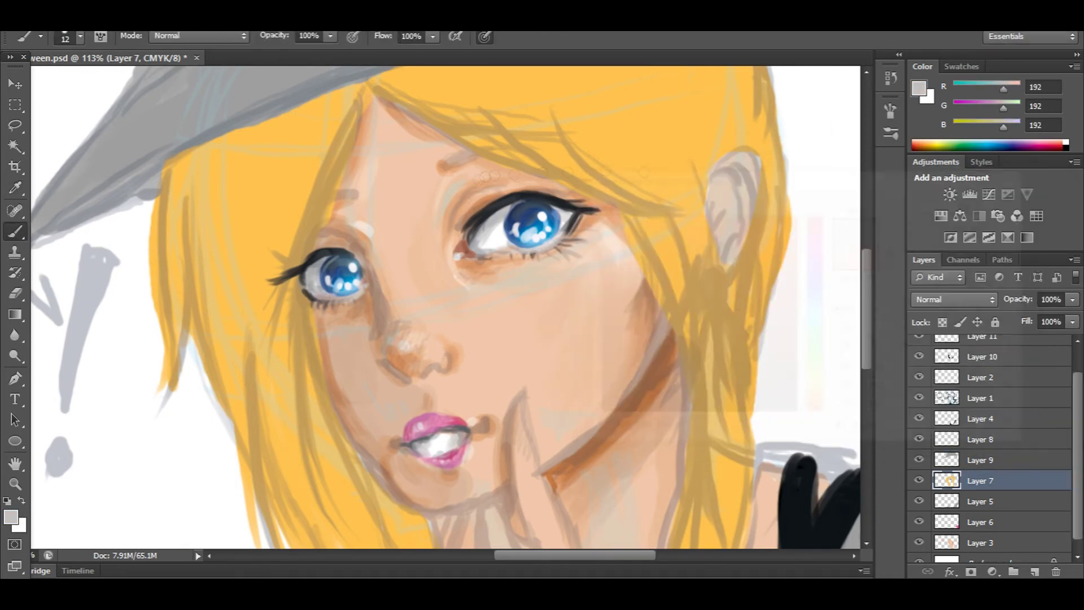
Reinforce the lower lashes in near-black (RGB 27, 27, 27).
{"action": "left_click", "coordinate": [11, 517]}
{"action": "left_click_drag", "start_coordinate": [595, 263], "coordinate": [593, 389]}
{"action": "key", "text": "Return"}
{"action": "key", "text": "b"}
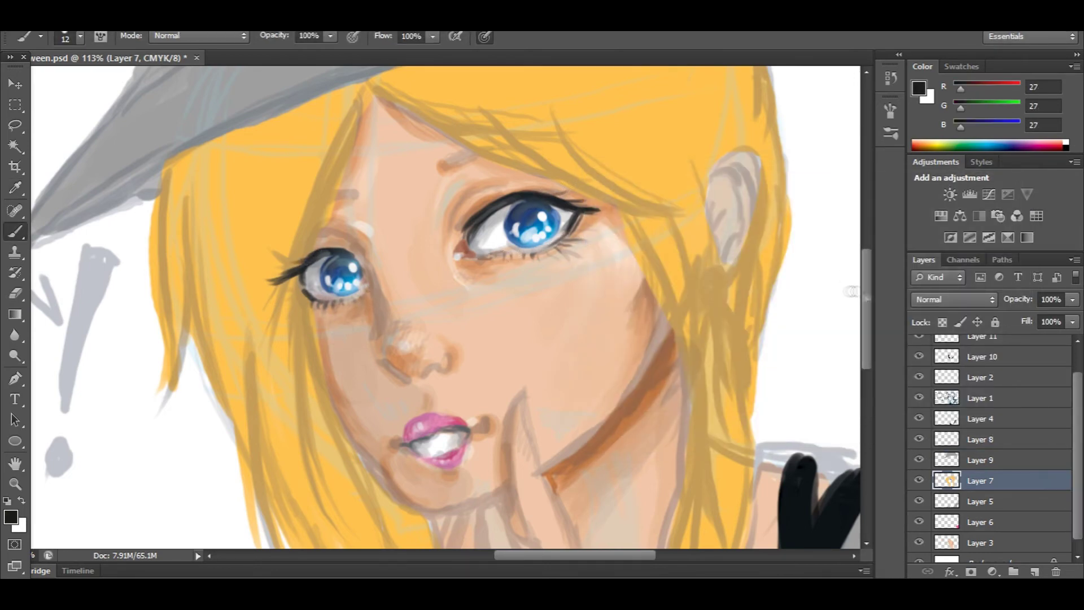
Paint both eyebrows on Layer 7 in the hair's golden yellow (RGB 254, 194, 78), checking the whole portrait.
{"action": "scroll", "coordinate": [850, 286], "scroll_direction": "up", "scroll_amount": 2}
{"action": "mouse_move", "coordinate": [869, 320]}
{"action": "left_mouse_down"}
{"action": "mouse_move", "coordinate": [866, 366]}
{"action": "mouse_move", "coordinate": [867, 325]}
{"action": "left_mouse_up"}
{"action": "key", "text": "z"}
{"action": "mouse_move", "coordinate": [312, 333]}
{"action": "left_mouse_down"}
{"action": "mouse_move", "coordinate": [237, 333]}
{"action": "mouse_move", "coordinate": [308, 333]}
{"action": "left_mouse_up"}
{"action": "left_click_drag", "start_coordinate": [528, 295], "coordinate": [621, 295]}
{"action": "mouse_move", "coordinate": [867, 293]}
{"action": "left_mouse_down"}
{"action": "mouse_move", "coordinate": [873, 284]}
{"action": "mouse_move", "coordinate": [736, 286]}
{"action": "left_mouse_up"}
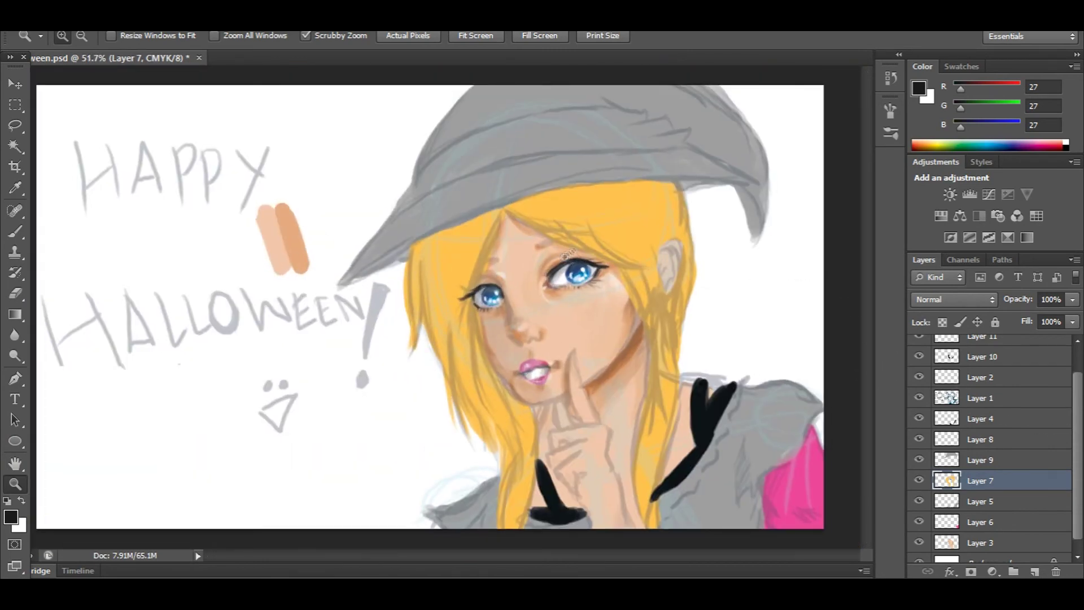
{"action": "left_click_drag", "start_coordinate": [567, 253], "coordinate": [649, 253]}
{"action": "scroll", "coordinate": [997, 394], "scroll_direction": "down", "scroll_amount": 2}
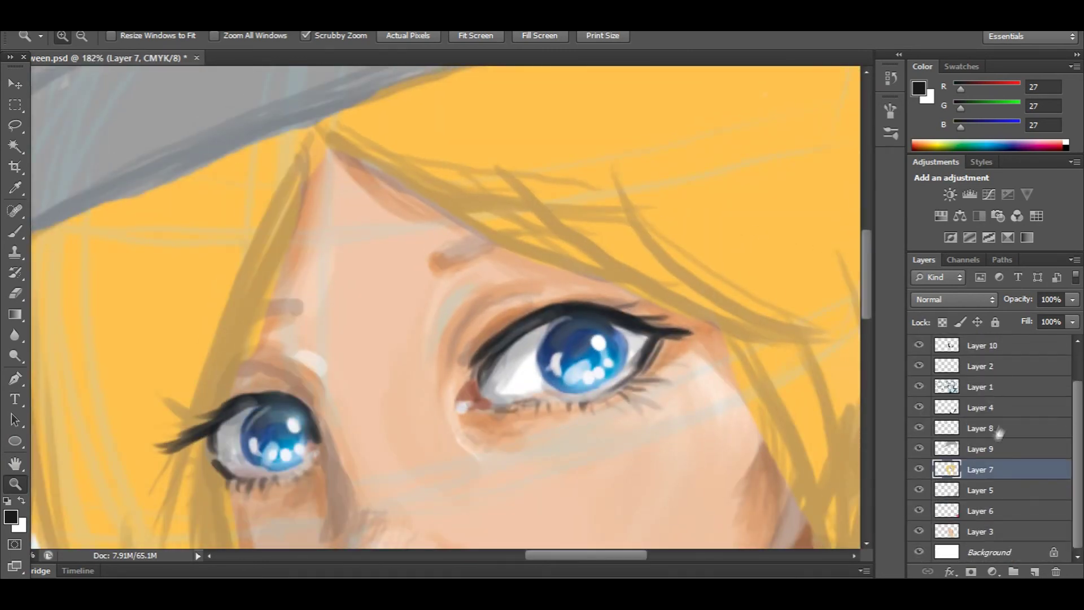
{"action": "left_click", "coordinate": [15, 231]}
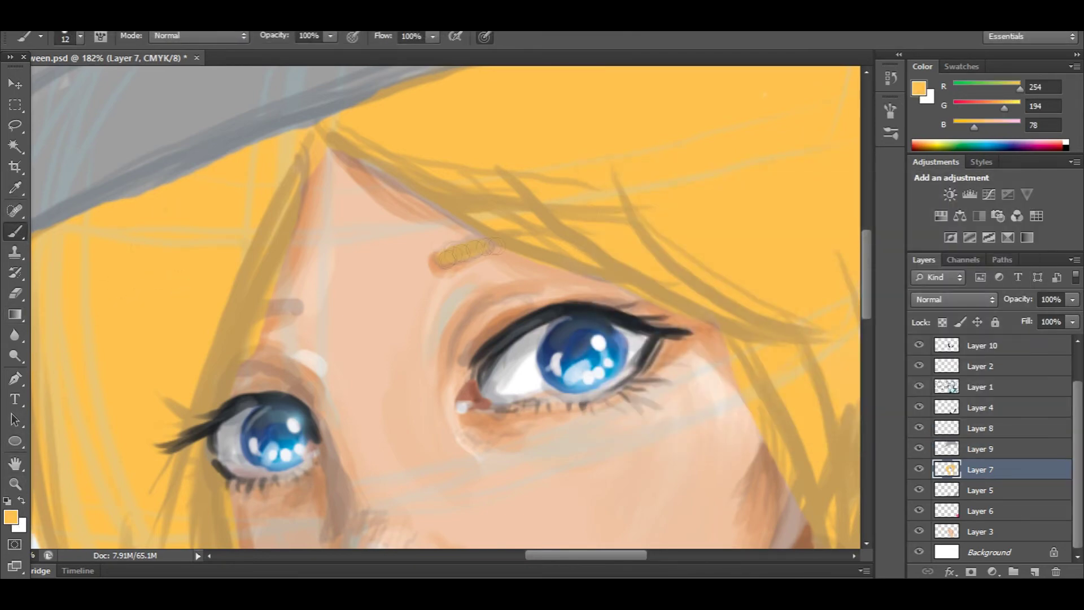
{"action": "left_click_drag", "start_coordinate": [293, 308], "coordinate": [273, 309]}
{"action": "left_click", "coordinate": [16, 484]}
{"action": "left_click_drag", "start_coordinate": [451, 305], "coordinate": [362, 308]}
{"action": "left_click_drag", "start_coordinate": [587, 260], "coordinate": [626, 261]}
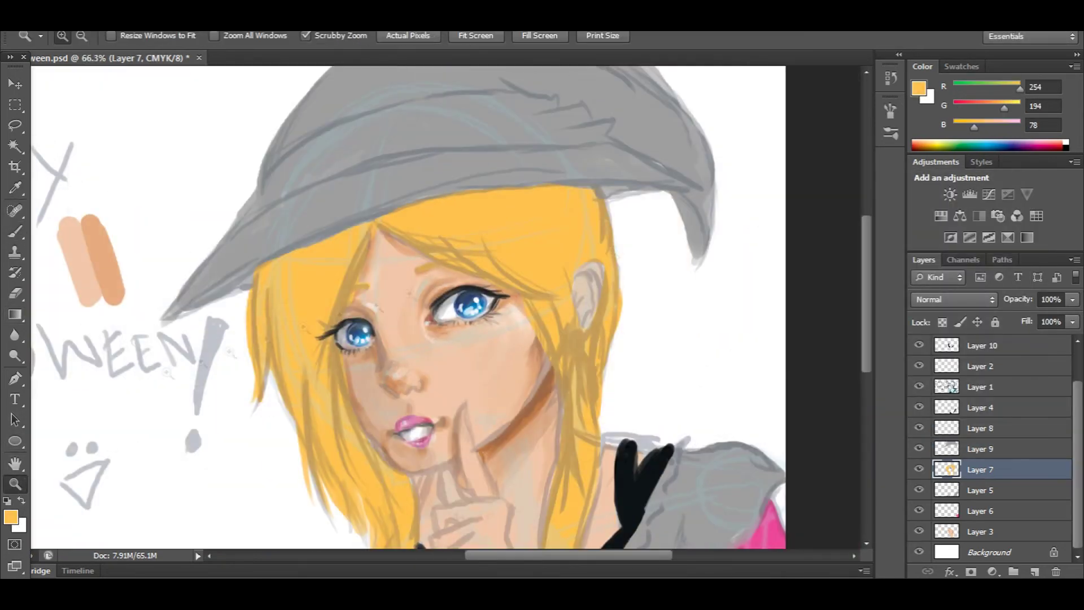
Draw thin darker strands along the hair parting beside the forehead with a 12 px brush in RGB 205, 158, 90.
{"action": "left_click", "coordinate": [15, 231]}
{"action": "left_click", "coordinate": [10, 519]}
{"action": "mouse_move", "coordinate": [749, 229]}
{"action": "left_mouse_down"}
{"action": "mouse_move", "coordinate": [743, 242]}
{"action": "mouse_move", "coordinate": [693, 257]}
{"action": "left_mouse_up"}
{"action": "left_click", "coordinate": [818, 395]}
{"action": "left_click", "coordinate": [707, 254]}
{"action": "left_click", "coordinate": [969, 202]}
{"action": "left_click_drag", "start_coordinate": [373, 229], "coordinate": [342, 314]}
{"action": "left_click_drag", "start_coordinate": [372, 228], "coordinate": [327, 334]}
{"action": "left_click_drag", "start_coordinate": [351, 266], "coordinate": [320, 387]}
{"action": "left_click_drag", "start_coordinate": [339, 273], "coordinate": [327, 378]}
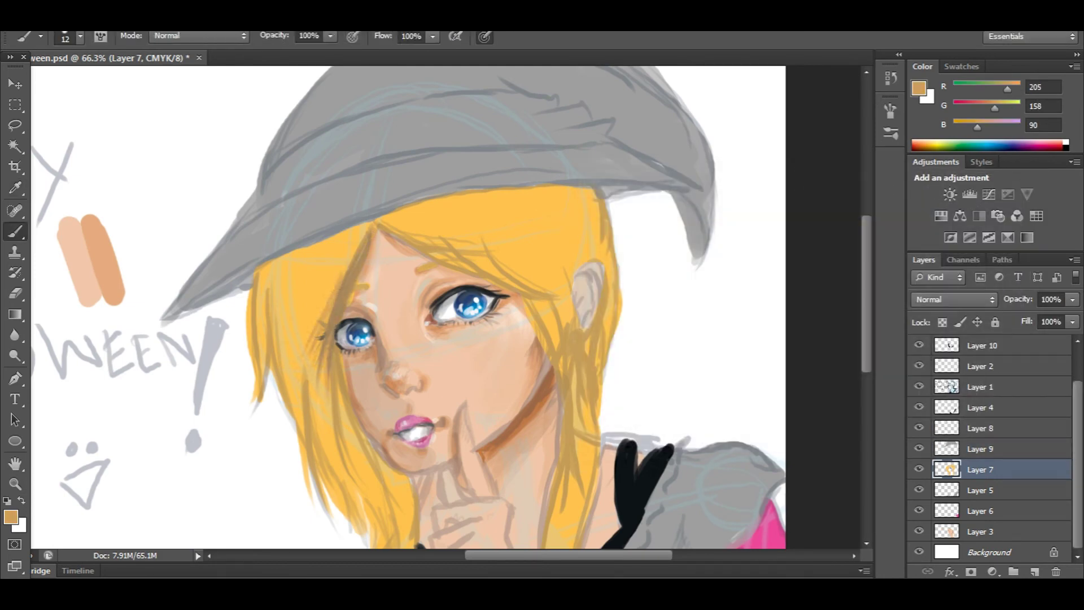
Enlarge the brush to 43 px and shade the long strands falling beside the cheek and chin.
{"action": "left_click_drag", "start_coordinate": [367, 228], "coordinate": [345, 258]}
{"action": "right_click", "coordinate": [325, 290]}
{"action": "left_click_drag", "start_coordinate": [346, 326], "coordinate": [361, 326]}
{"action": "left_click_drag", "start_coordinate": [279, 296], "coordinate": [296, 418]}
{"action": "left_click_drag", "start_coordinate": [310, 381], "coordinate": [327, 466]}
{"action": "left_click_drag", "start_coordinate": [345, 384], "coordinate": [377, 508]}
{"action": "left_click_drag", "start_coordinate": [357, 432], "coordinate": [400, 528]}
Shade the hair beneath the hat brim, along the parting and in the strands below the ear.
{"action": "mouse_move", "coordinate": [366, 227]}
{"action": "left_mouse_down"}
{"action": "mouse_move", "coordinate": [257, 277]}
{"action": "mouse_move", "coordinate": [485, 196]}
{"action": "left_mouse_up"}
{"action": "mouse_move", "coordinate": [364, 231]}
{"action": "left_mouse_down"}
{"action": "mouse_move", "coordinate": [312, 248]}
{"action": "mouse_move", "coordinate": [344, 271]}
{"action": "left_mouse_up"}
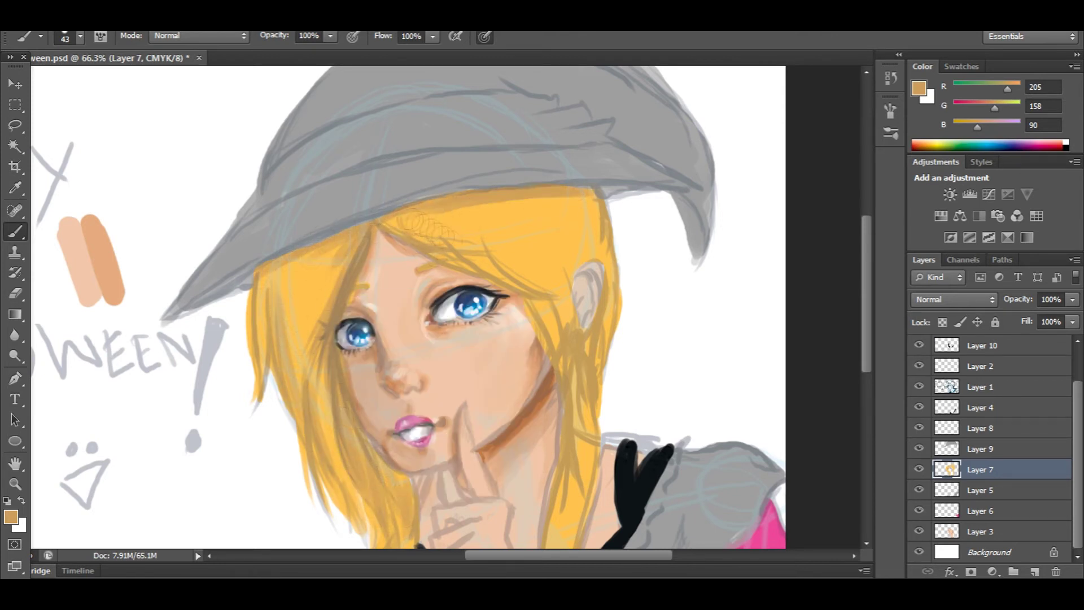
{"action": "left_click_drag", "start_coordinate": [338, 283], "coordinate": [317, 354]}
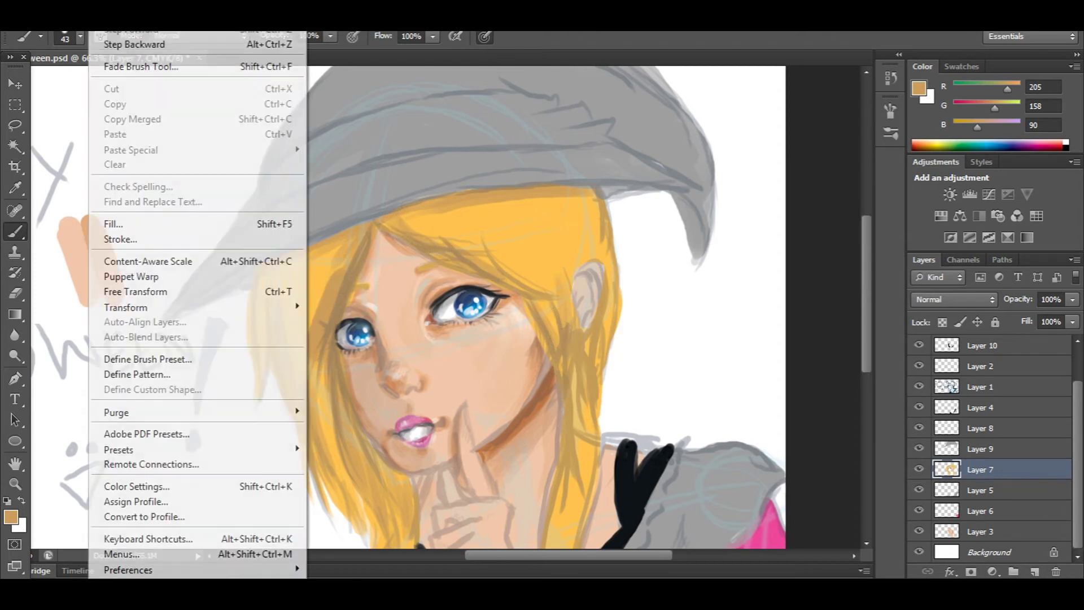
{"action": "left_click_drag", "start_coordinate": [569, 381], "coordinate": [551, 539]}
{"action": "left_click_drag", "start_coordinate": [585, 353], "coordinate": [579, 438]}
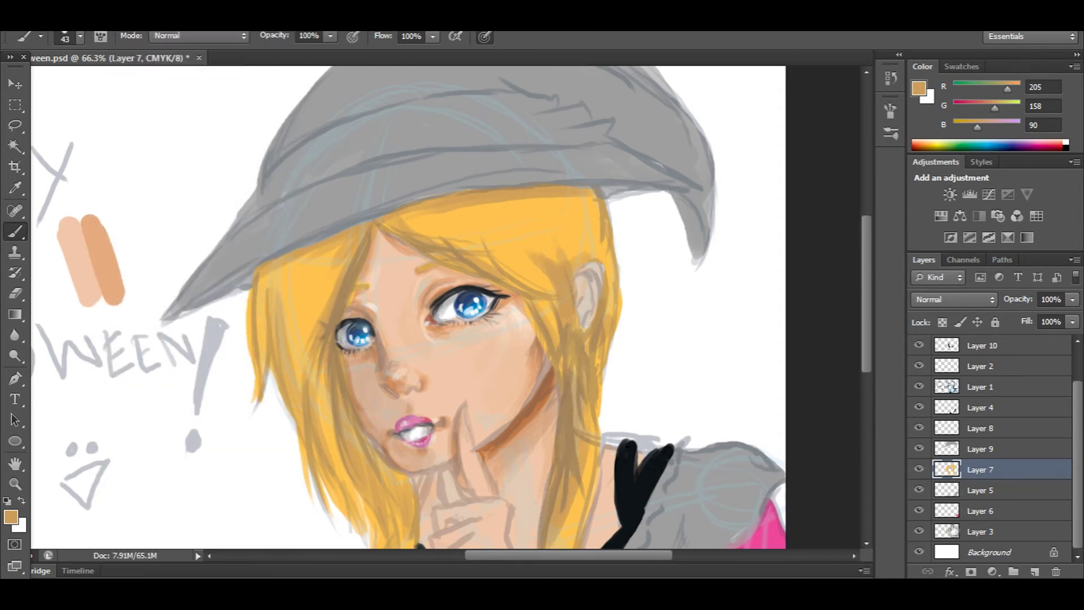
Block in the ear on Layer 3 with the darker skin swatch, using a smaller brush.
{"action": "left_click", "coordinate": [959, 530]}
{"action": "left_click", "coordinate": [13, 517]}
{"action": "left_click_drag", "start_coordinate": [726, 225], "coordinate": [714, 226]}
{"action": "left_click", "coordinate": [74, 260]}
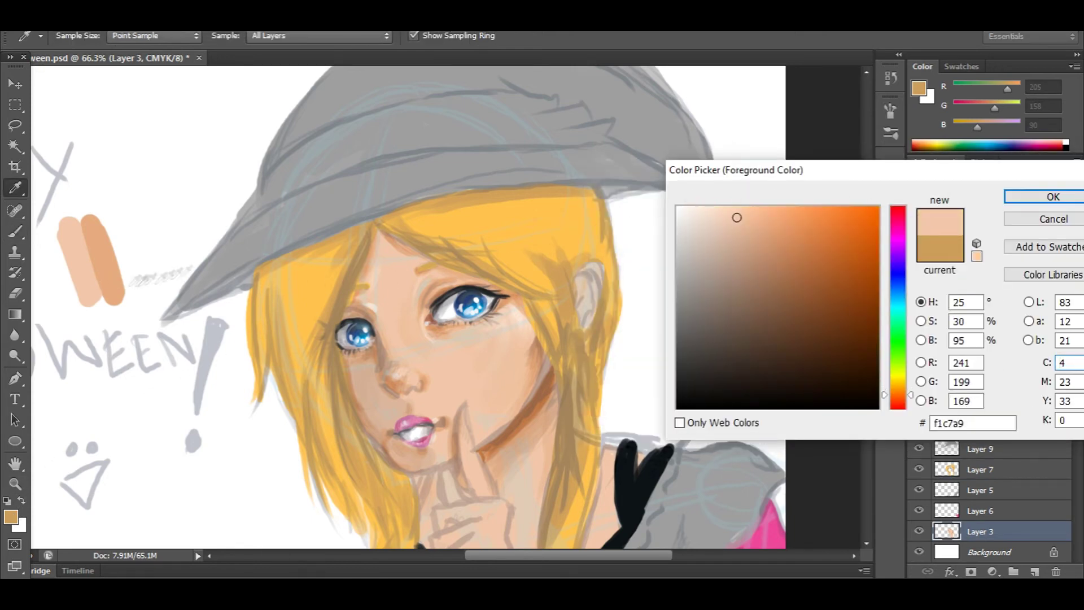
{"action": "left_click", "coordinate": [104, 260]}
{"action": "left_click", "coordinate": [1053, 198]}
{"action": "right_click", "coordinate": [747, 337]}
{"action": "left_click_drag", "start_coordinate": [792, 374], "coordinate": [782, 374]}
{"action": "left_click_drag", "start_coordinate": [582, 319], "coordinate": [596, 265]}
Model the inner ear with the light skin swatch and an adjusted skin tone, reducing the brush to 19 px.
{"action": "left_click", "coordinate": [12, 516]}
{"action": "left_click", "coordinate": [80, 262]}
{"action": "left_click", "coordinate": [1052, 197]}
{"action": "left_click_drag", "start_coordinate": [584, 314], "coordinate": [590, 300]}
{"action": "left_click", "coordinate": [12, 517]}
{"action": "left_click_drag", "start_coordinate": [755, 243], "coordinate": [767, 253]}
{"action": "left_click", "coordinate": [1052, 197]}
{"action": "right_click", "coordinate": [709, 258]}
{"action": "left_click_drag", "start_coordinate": [746, 296], "coordinate": [737, 296]}
{"action": "mouse_move", "coordinate": [592, 276]}
{"action": "left_mouse_down"}
{"action": "mouse_move", "coordinate": [582, 288]}
{"action": "mouse_move", "coordinate": [585, 308]}
{"action": "mouse_move", "coordinate": [588, 273]}
{"action": "mouse_move", "coordinate": [589, 307]}
{"action": "left_mouse_up"}
Highlight the ear with white and set the shading colour to RGB 214, 152, 107.
{"action": "left_click", "coordinate": [12, 517]}
{"action": "left_click", "coordinate": [675, 203]}
{"action": "left_click", "coordinate": [1052, 197]}
{"action": "left_click", "coordinate": [11, 516]}
{"action": "left_click", "coordinate": [764, 233]}
{"action": "key", "text": "Return"}
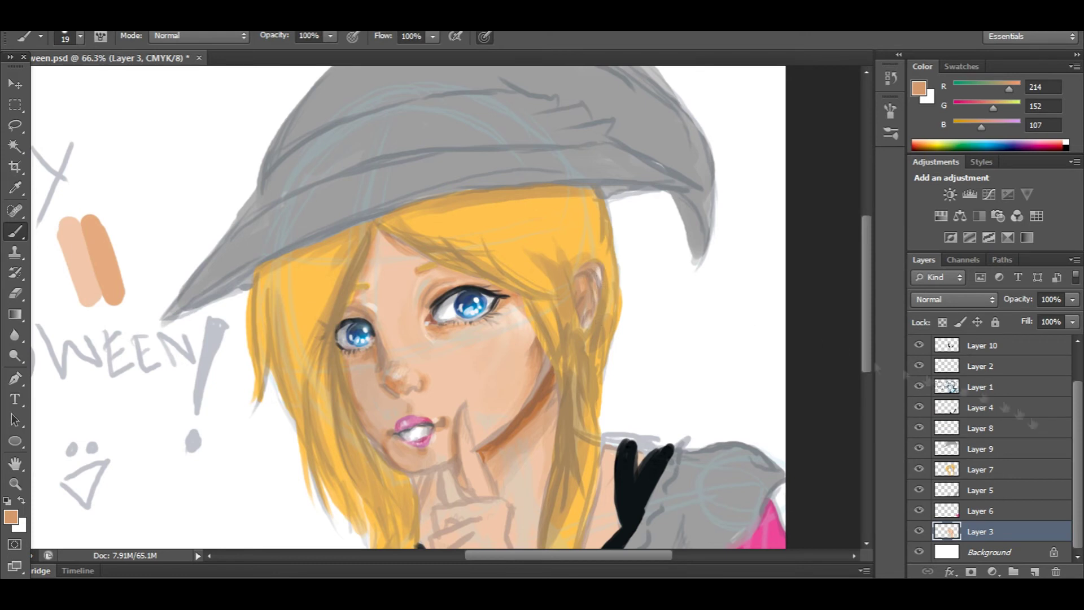
Blend mid-tone strands into the hair on Layer 7 with a 28 px brush in RGB 236, 181, 82.
{"action": "left_click", "coordinate": [1031, 472]}
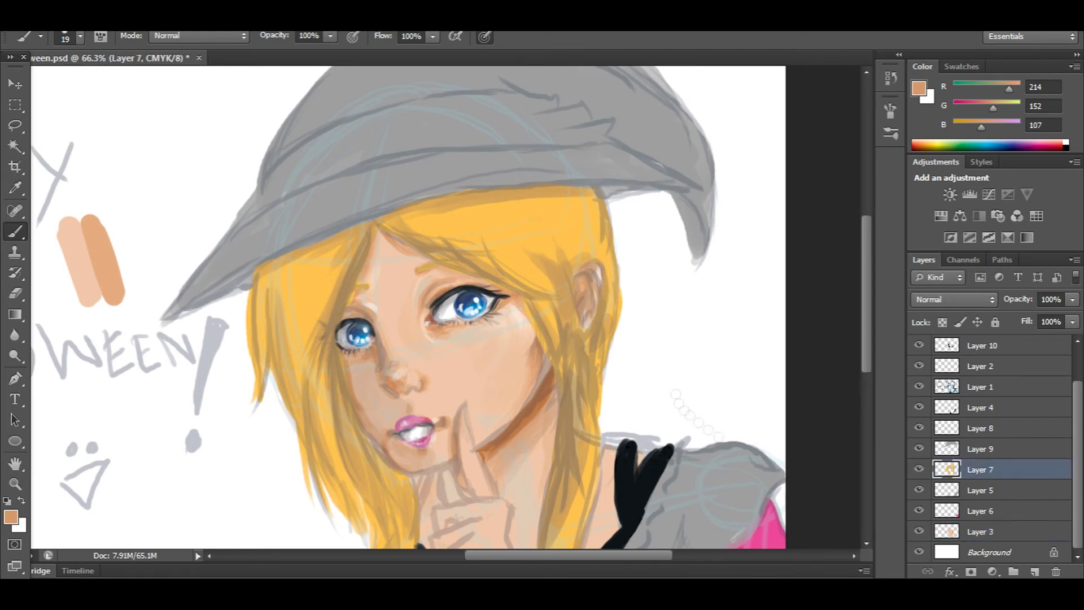
{"action": "left_click", "coordinate": [11, 517]}
{"action": "mouse_move", "coordinate": [478, 224]}
{"action": "left_mouse_down"}
{"action": "mouse_move", "coordinate": [462, 228]}
{"action": "mouse_move", "coordinate": [492, 247]}
{"action": "left_mouse_up"}
{"action": "left_click", "coordinate": [1053, 196]}
{"action": "right_click", "coordinate": [741, 234]}
{"action": "left_click", "coordinate": [536, 285]}
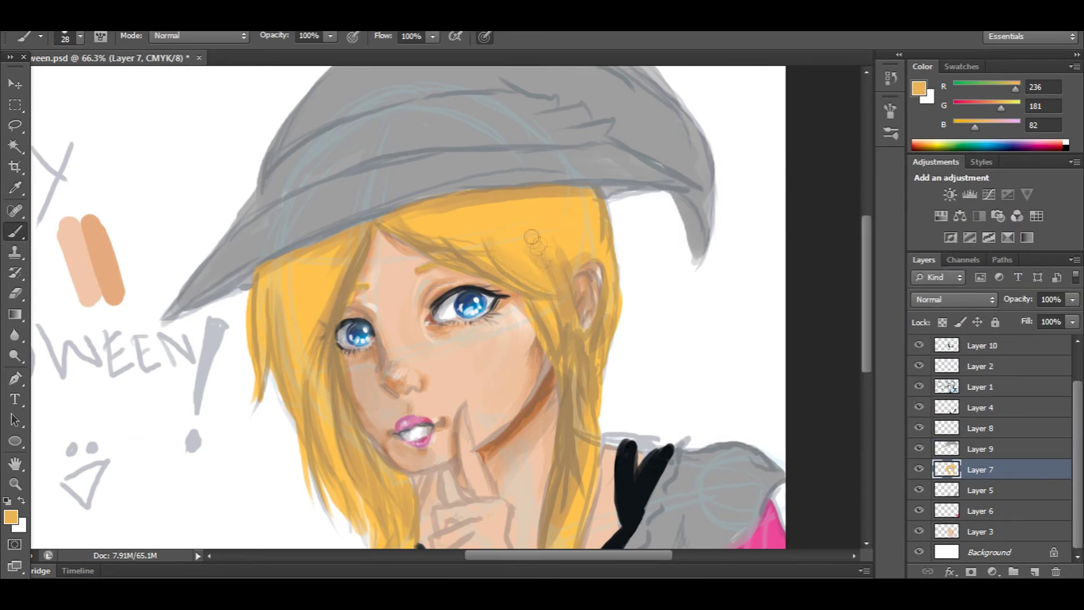
{"action": "left_click_drag", "start_coordinate": [338, 309], "coordinate": [348, 239]}
{"action": "left_click_drag", "start_coordinate": [311, 276], "coordinate": [314, 247]}
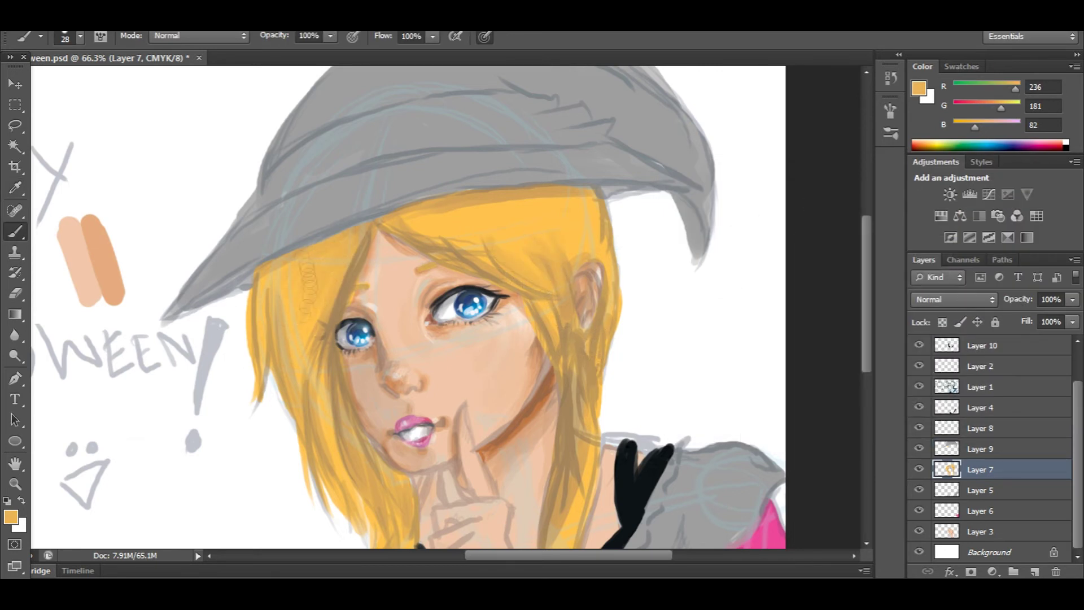
{"action": "left_click_drag", "start_coordinate": [575, 473], "coordinate": [578, 455]}
Adjust the hair colour in the colour picker and add a stroke to the fringe beside the eye.
{"action": "left_click", "coordinate": [10, 517]}
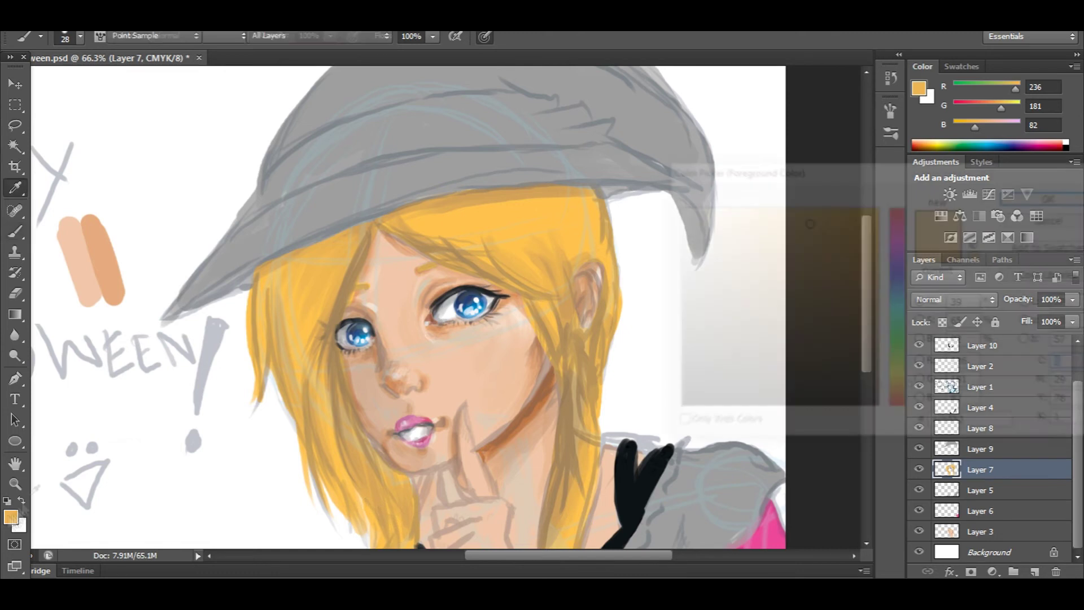
{"action": "left_click_drag", "start_coordinate": [760, 230], "coordinate": [741, 220]}
{"action": "left_click", "coordinate": [1053, 196]}
{"action": "mouse_move", "coordinate": [329, 284]}
{"action": "left_mouse_down"}
{"action": "mouse_move", "coordinate": [308, 314]}
{"action": "mouse_move", "coordinate": [313, 285]}
{"action": "left_mouse_up"}
Set the hair painting colour to a saturated golden yellow, RGB 249, 183, 55.
{"action": "left_click", "coordinate": [918, 89]}
{"action": "left_click_drag", "start_coordinate": [758, 249], "coordinate": [747, 233]}
{"action": "left_click_drag", "start_coordinate": [901, 384], "coordinate": [898, 381]}
{"action": "left_click", "coordinate": [834, 211]}
{"action": "left_click", "coordinate": [898, 386]}
{"action": "left_click", "coordinate": [1063, 203]}
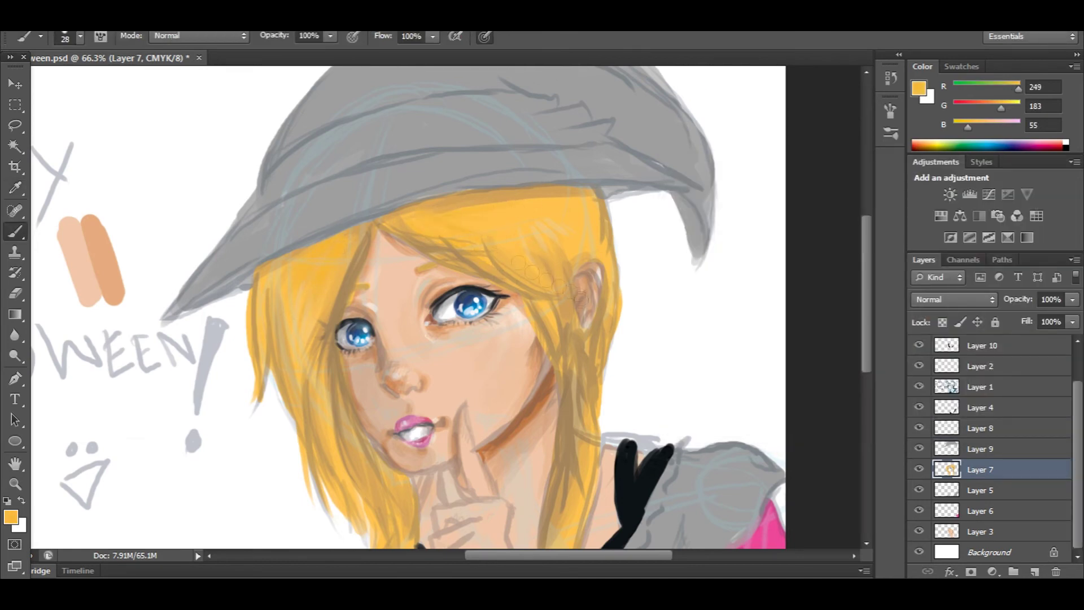
Paint dark golden strands from the parting down the long side hair in RGB 190, 136, 32.
{"action": "left_click", "coordinate": [10, 516]}
{"action": "left_click", "coordinate": [842, 254]}
{"action": "left_click", "coordinate": [1047, 197]}
{"action": "mouse_move", "coordinate": [366, 227]}
{"action": "left_mouse_down"}
{"action": "mouse_move", "coordinate": [327, 277]}
{"action": "mouse_move", "coordinate": [284, 286]}
{"action": "left_mouse_up"}
{"action": "mouse_move", "coordinate": [330, 248]}
{"action": "left_mouse_down"}
{"action": "mouse_move", "coordinate": [301, 327]}
{"action": "mouse_move", "coordinate": [325, 482]}
{"action": "left_mouse_up"}
{"action": "left_click_drag", "start_coordinate": [308, 407], "coordinate": [339, 508]}
{"action": "left_click_drag", "start_coordinate": [283, 350], "coordinate": [339, 469]}
{"action": "left_click_drag", "start_coordinate": [338, 367], "coordinate": [364, 469]}
{"action": "left_click_drag", "start_coordinate": [339, 401], "coordinate": [410, 530]}
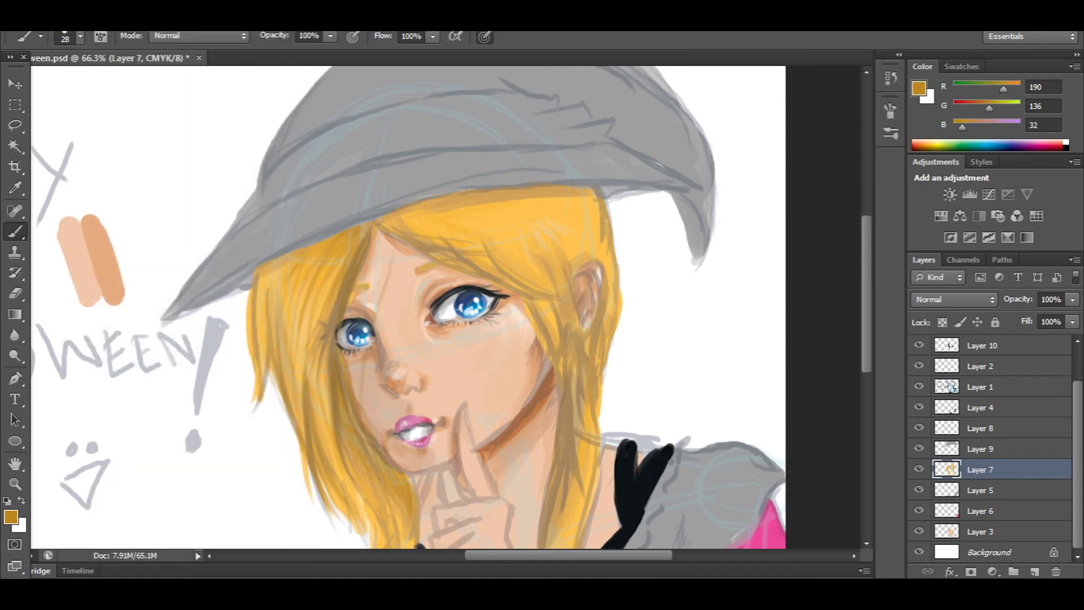
{"action": "left_click", "coordinate": [99, 11]}
{"action": "left_click", "coordinate": [125, 51]}
{"action": "left_click_drag", "start_coordinate": [385, 268], "coordinate": [361, 378]}
{"action": "left_click", "coordinate": [100, 11]}
{"action": "left_click", "coordinate": [124, 51]}
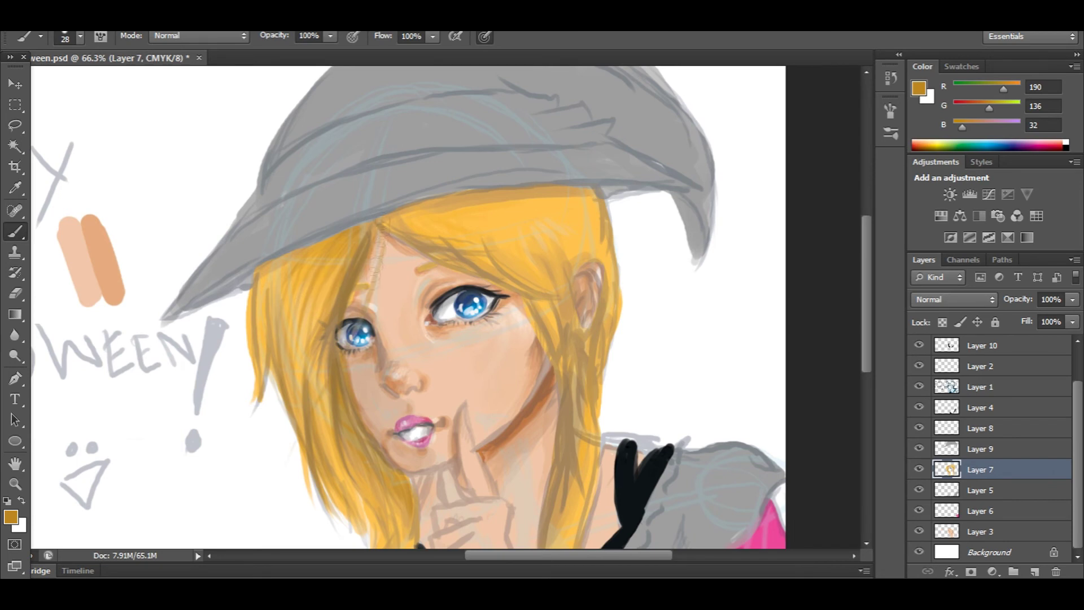
Add more dark golden strands to the fringe and the crown below the hat brim in RGB 190, 136, 32.
{"action": "mouse_move", "coordinate": [321, 254]}
{"action": "left_mouse_down"}
{"action": "mouse_move", "coordinate": [300, 311]}
{"action": "mouse_move", "coordinate": [325, 290]}
{"action": "left_mouse_up"}
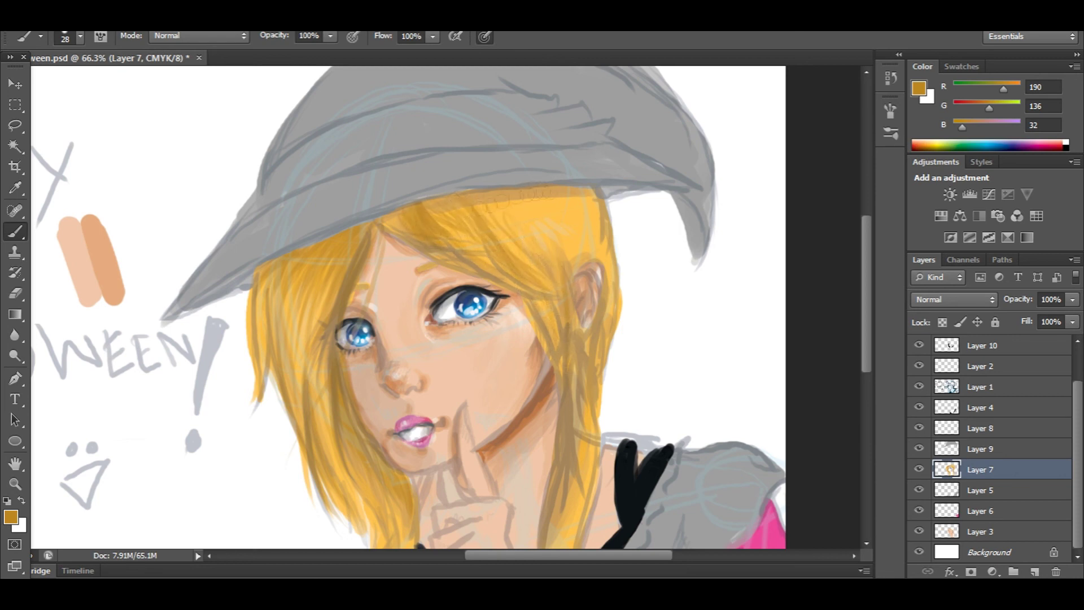
{"action": "mouse_move", "coordinate": [520, 212]}
{"action": "left_mouse_down"}
{"action": "mouse_move", "coordinate": [598, 249]}
{"action": "mouse_move", "coordinate": [596, 229]}
{"action": "mouse_move", "coordinate": [607, 384]}
{"action": "mouse_move", "coordinate": [570, 389]}
{"action": "mouse_move", "coordinate": [582, 492]}
{"action": "mouse_move", "coordinate": [502, 212]}
{"action": "left_mouse_up"}
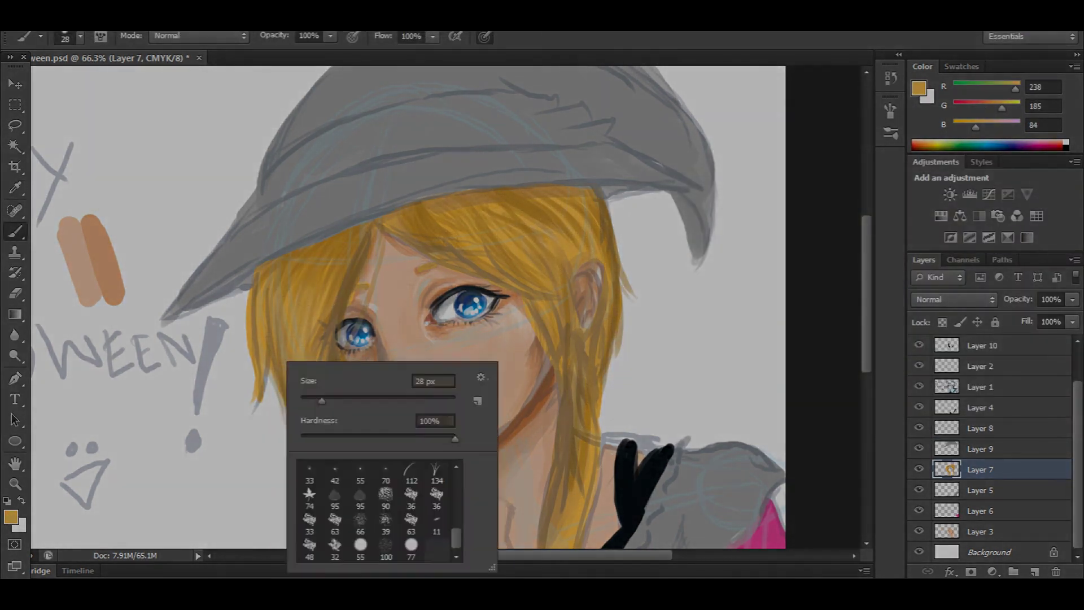